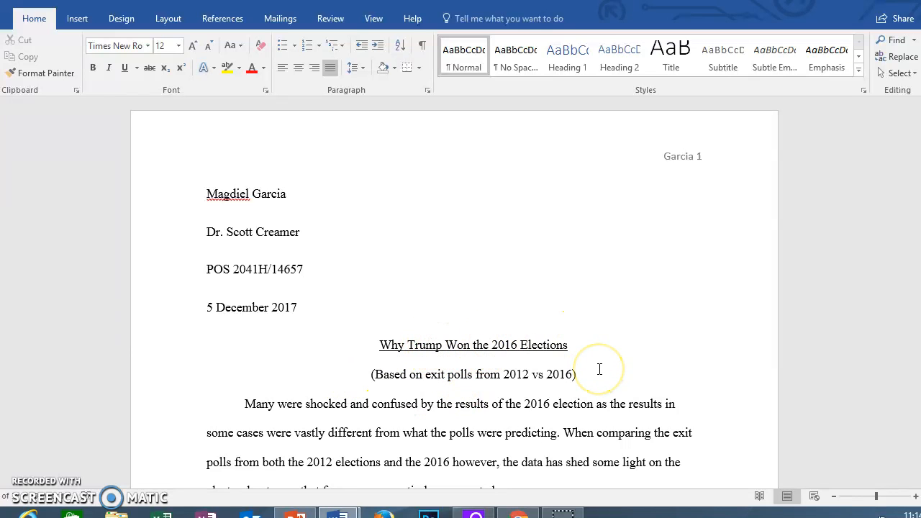
Step: Review the essay and select all of its text from the very beginning
scroll(599, 369, down, 3)
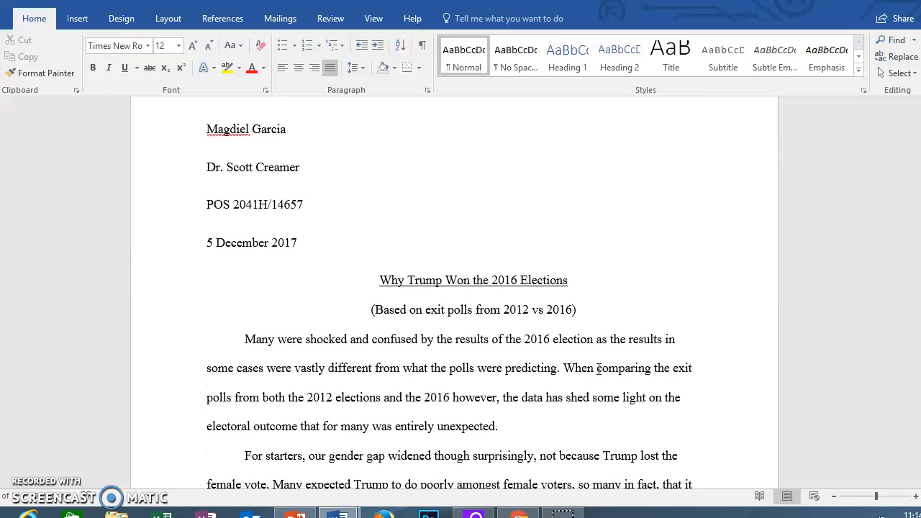
scroll(598, 369, down, 2)
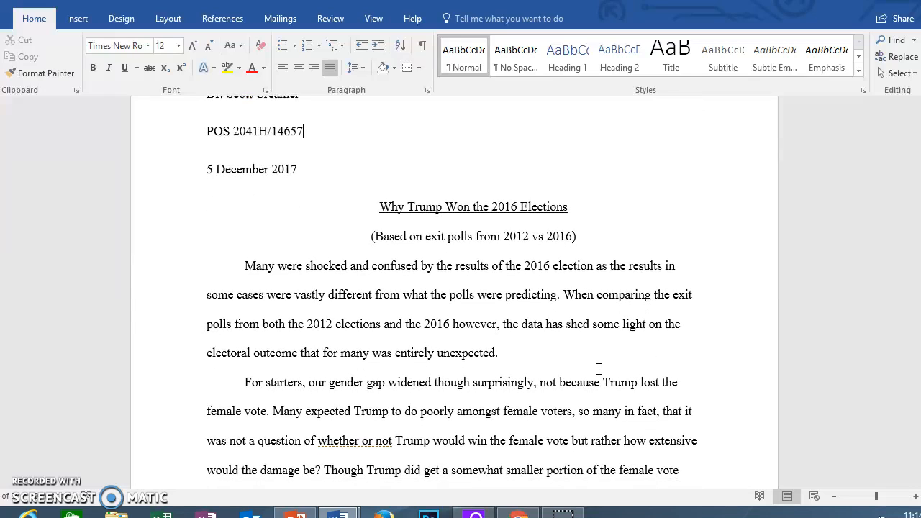
scroll(598, 369, down, 3)
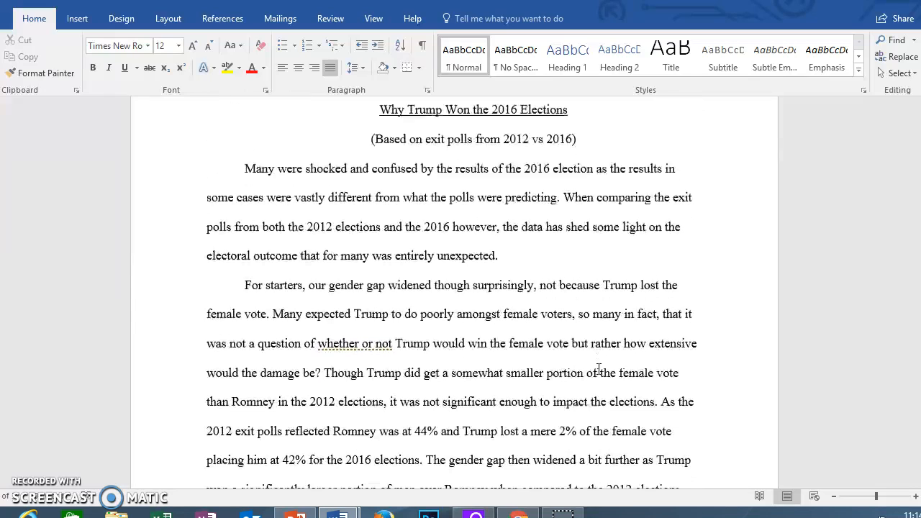
scroll(598, 370, down, 3)
scroll(598, 369, down, 2)
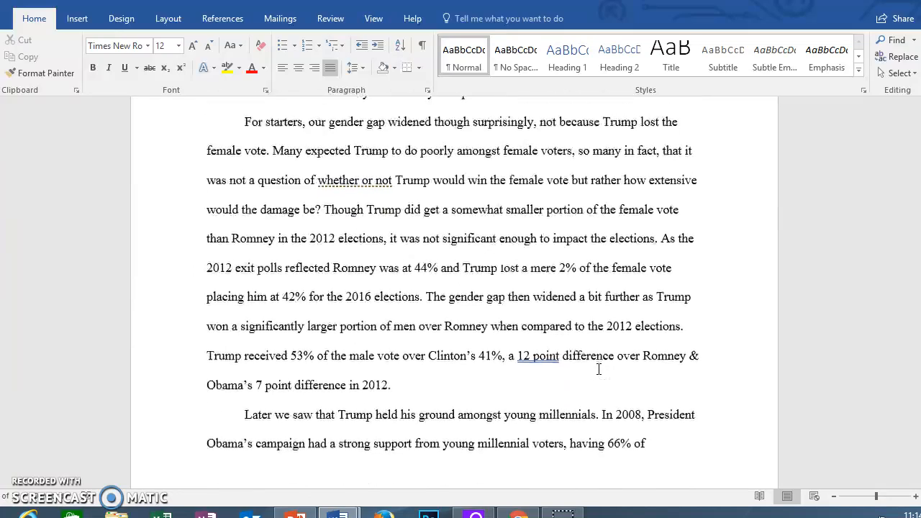
scroll(598, 369, up, 5)
scroll(598, 369, up, 6)
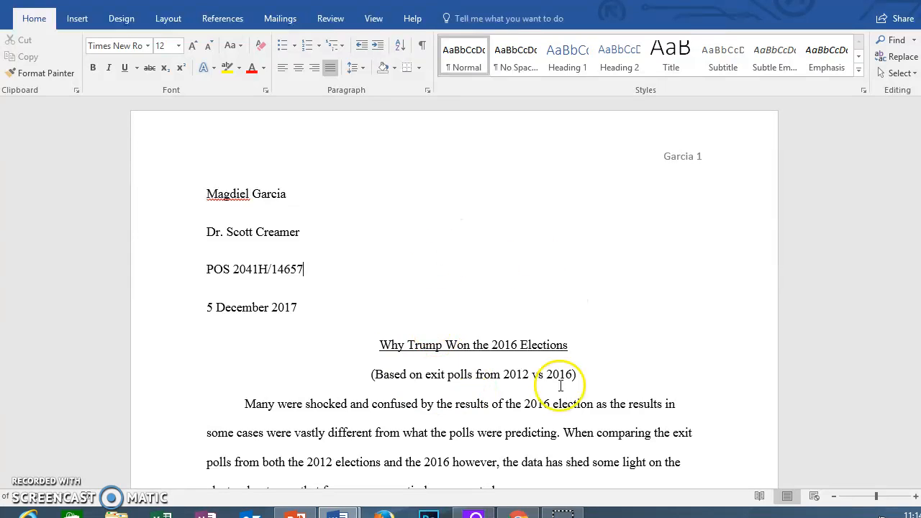
scroll(547, 395, down, 1)
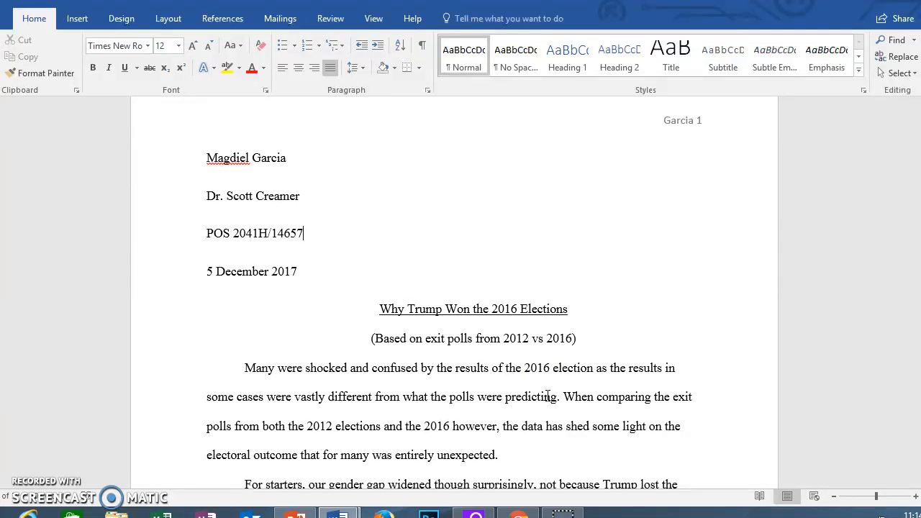
scroll(547, 396, up, 1)
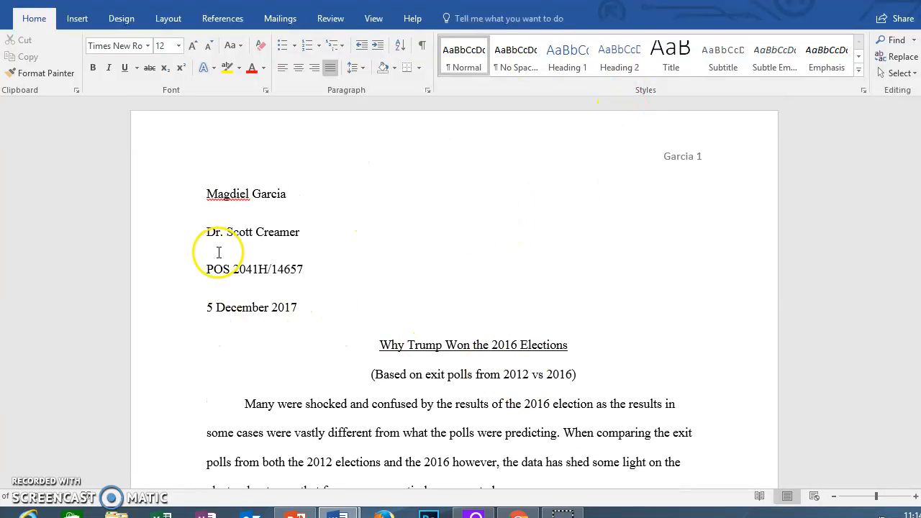
scroll(288, 276, down, 1)
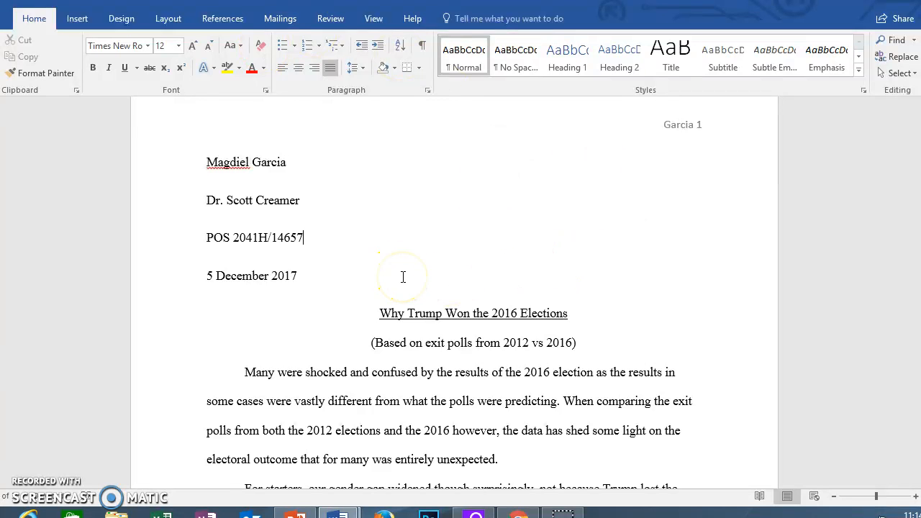
scroll(403, 278, up, 1)
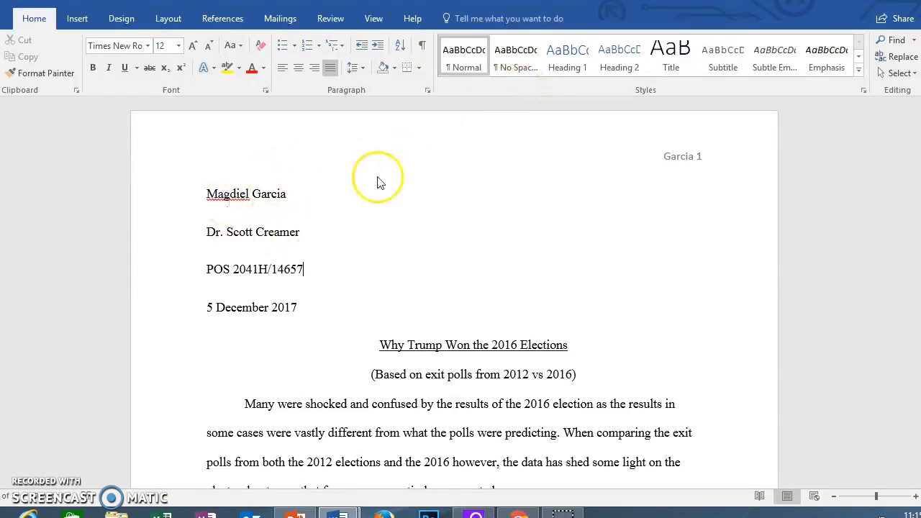
scroll(395, 201, down, 3)
scroll(394, 201, down, 1)
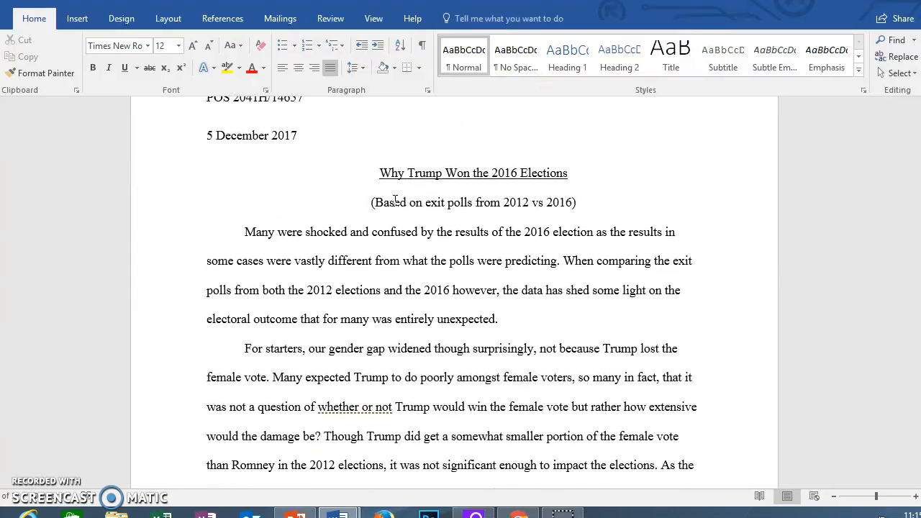
scroll(395, 201, down, 4)
scroll(394, 201, down, 6)
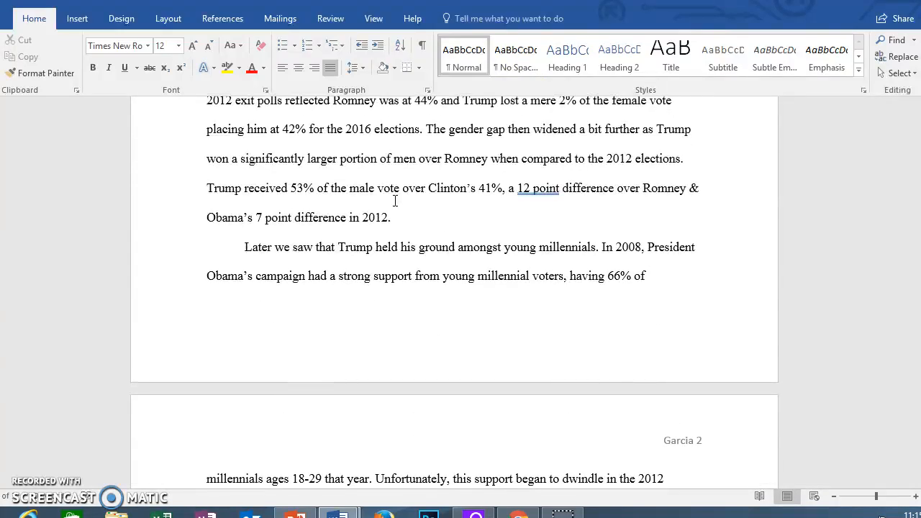
scroll(398, 200, up, 14)
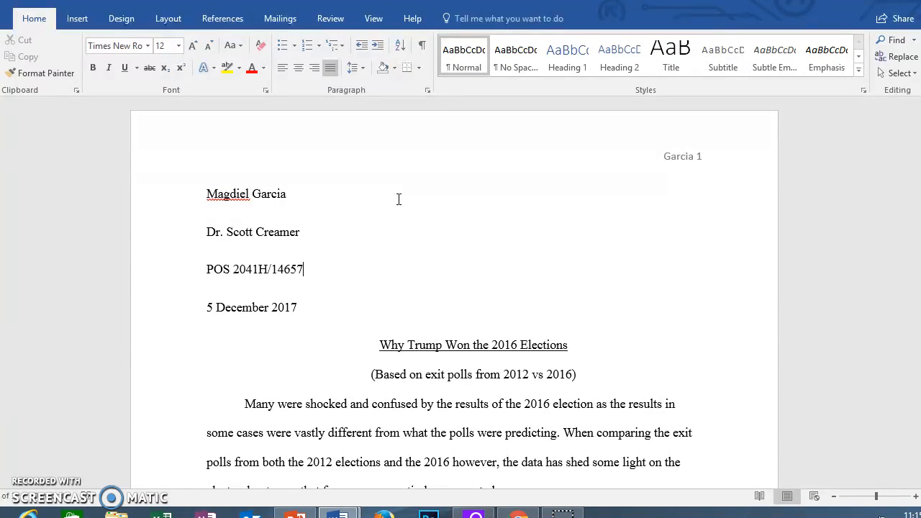
click(205, 196)
drag(205, 196, 669, 504)
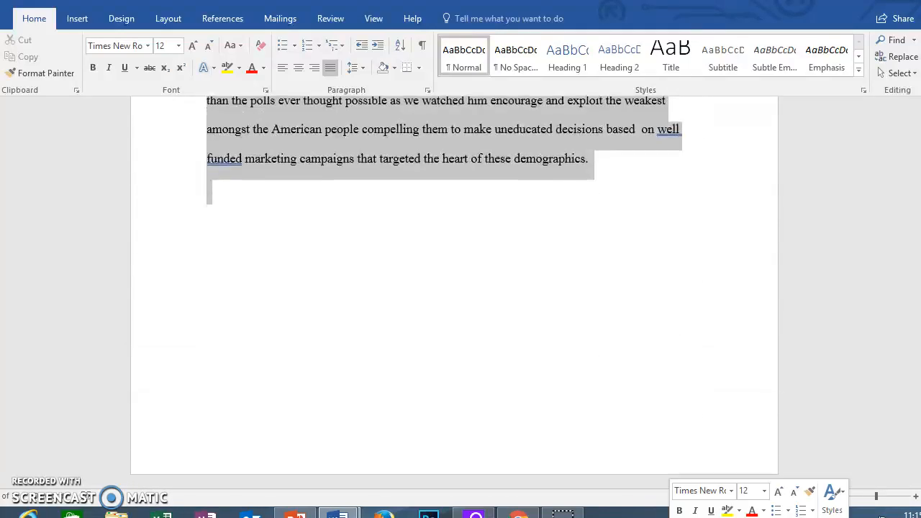
Step: In the Paragraph dialog, set Spacing After to 0 pt and Line spacing to Double
scroll(586, 331, up, 5)
scroll(586, 331, up, 20)
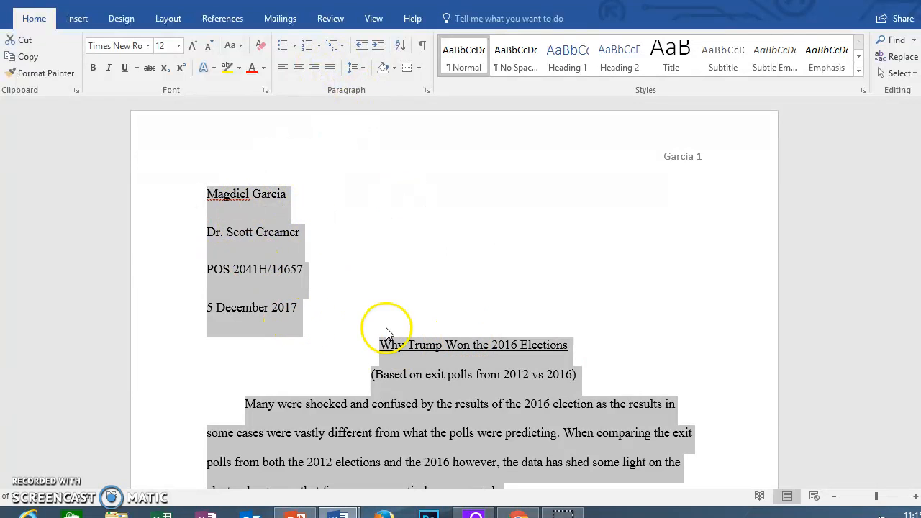
click(428, 89)
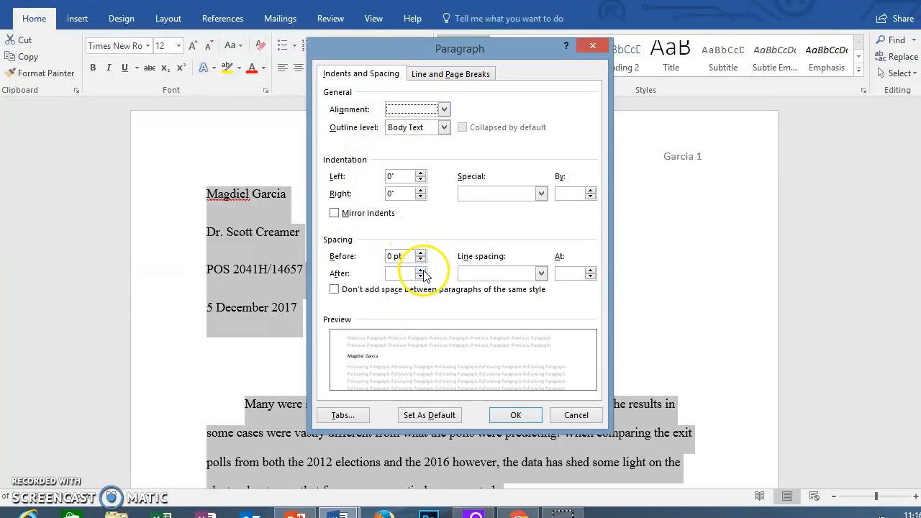
click(421, 276)
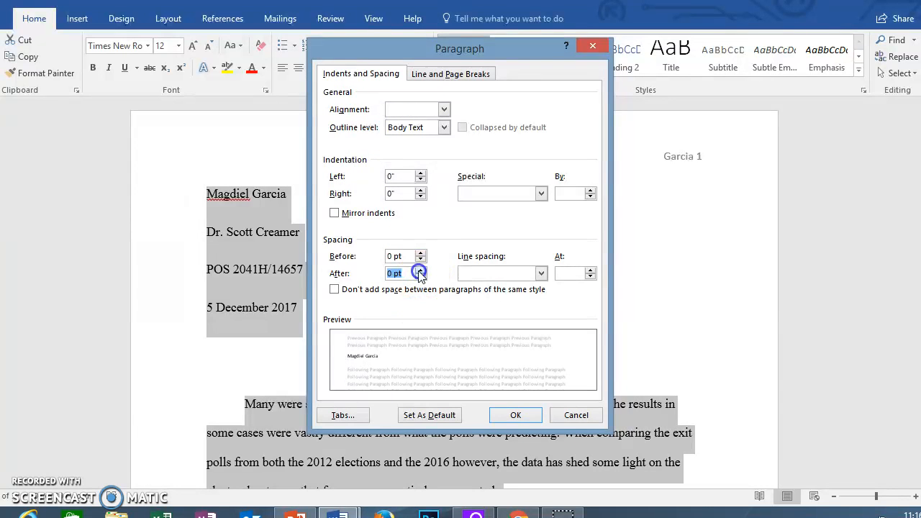
click(540, 274)
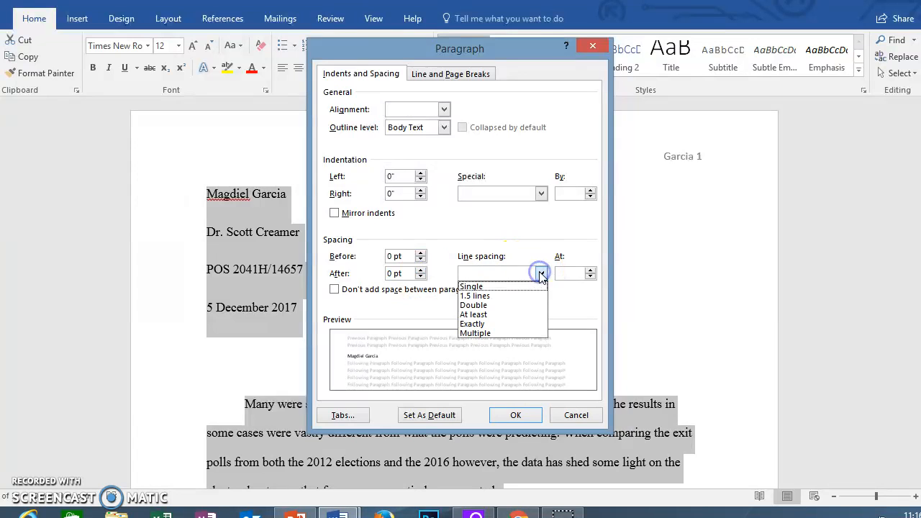
click(474, 305)
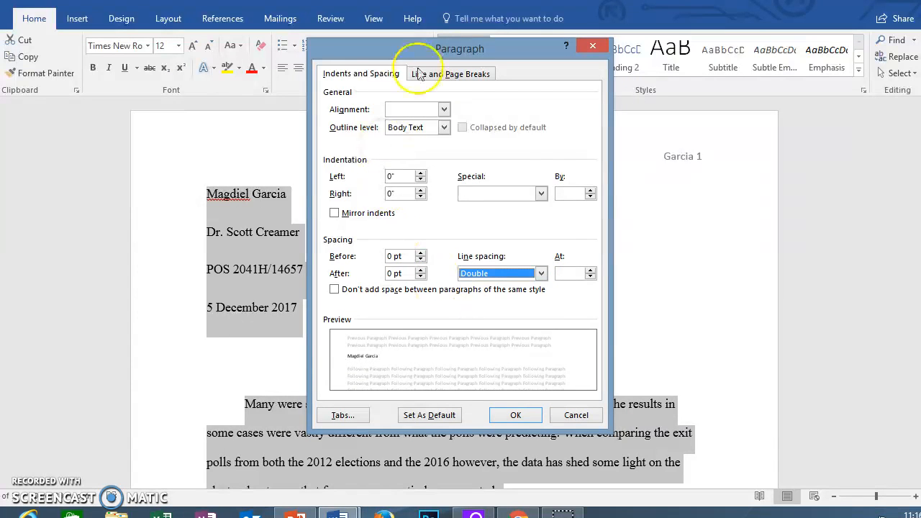
click(516, 418)
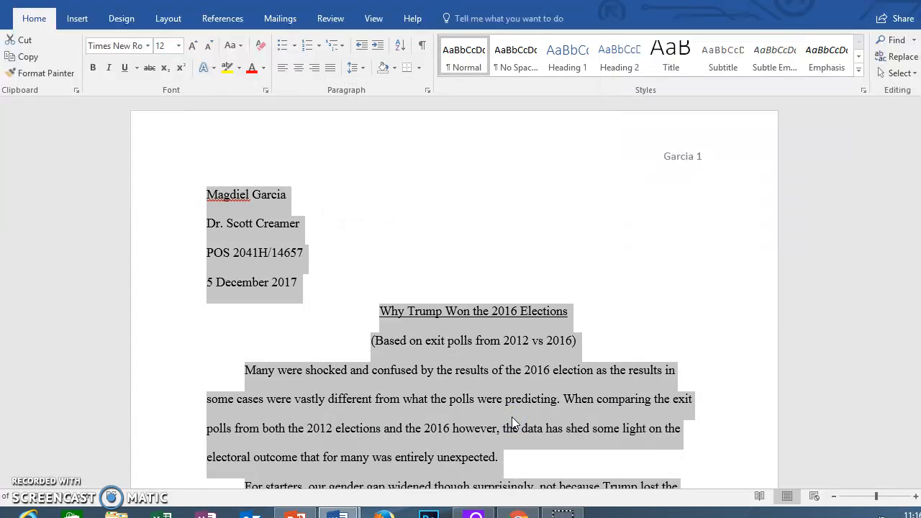
scroll(511, 416, down, 4)
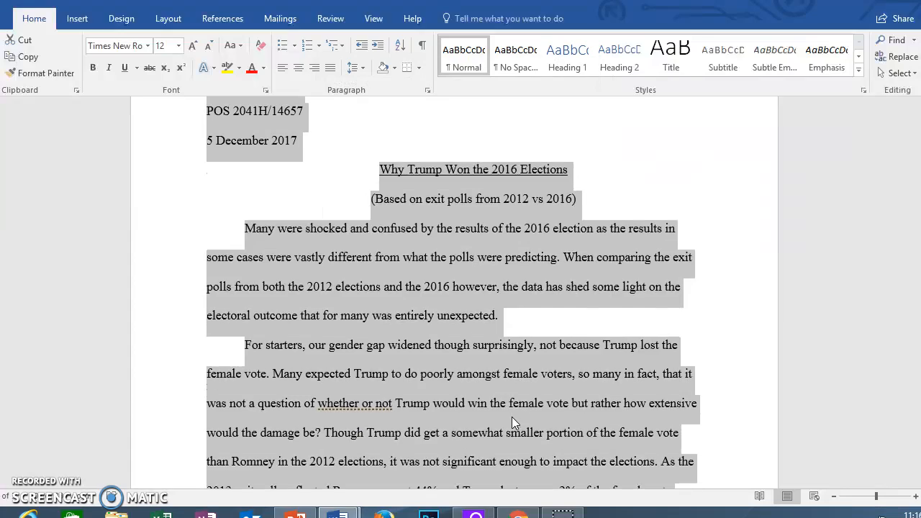
scroll(512, 416, up, 3)
scroll(511, 416, down, 7)
scroll(512, 417, down, 5)
scroll(512, 416, up, 3)
scroll(490, 403, up, 1)
scroll(452, 307, up, 7)
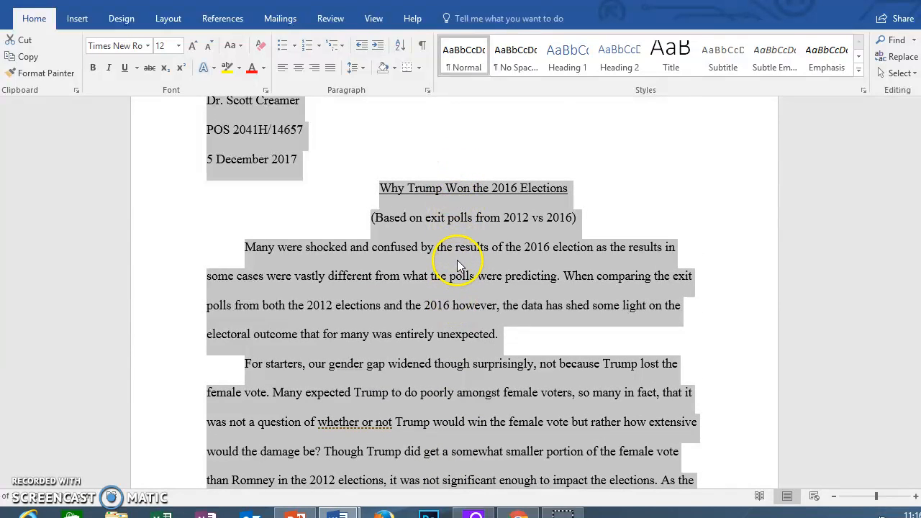
click(478, 199)
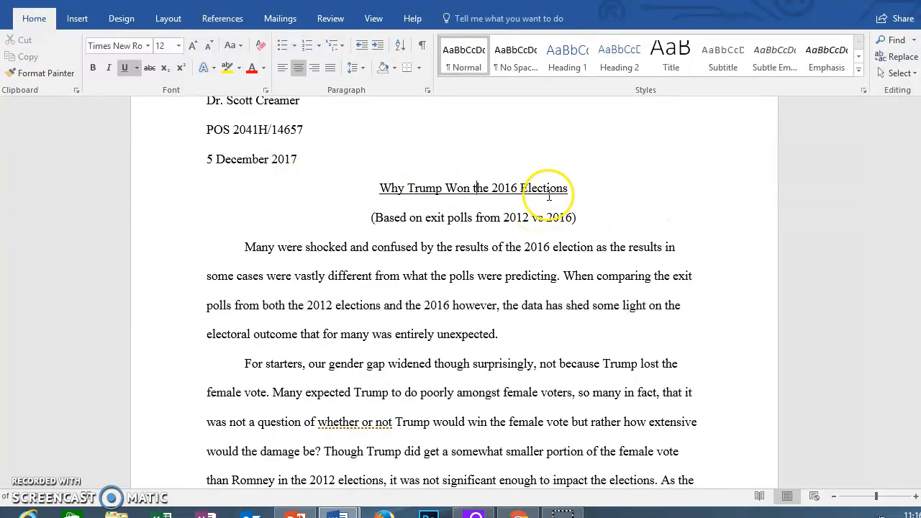
click(570, 187)
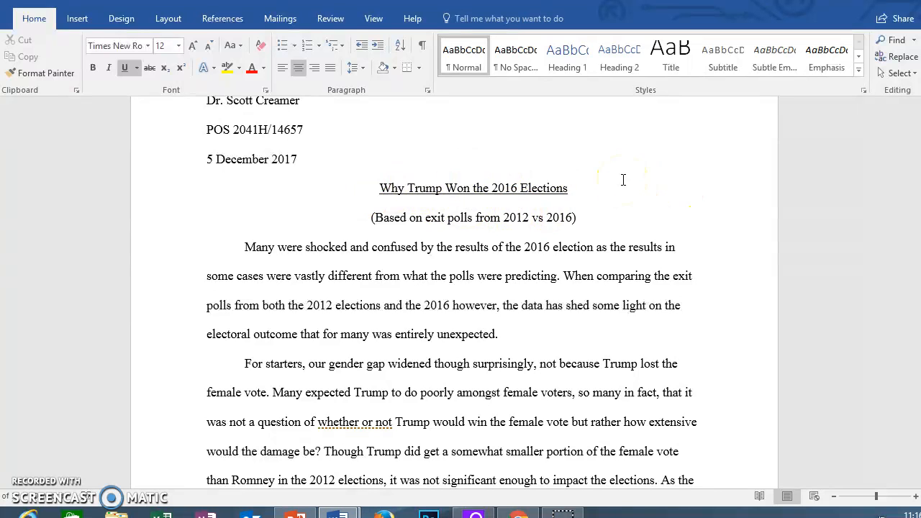
scroll(623, 180, up, 3)
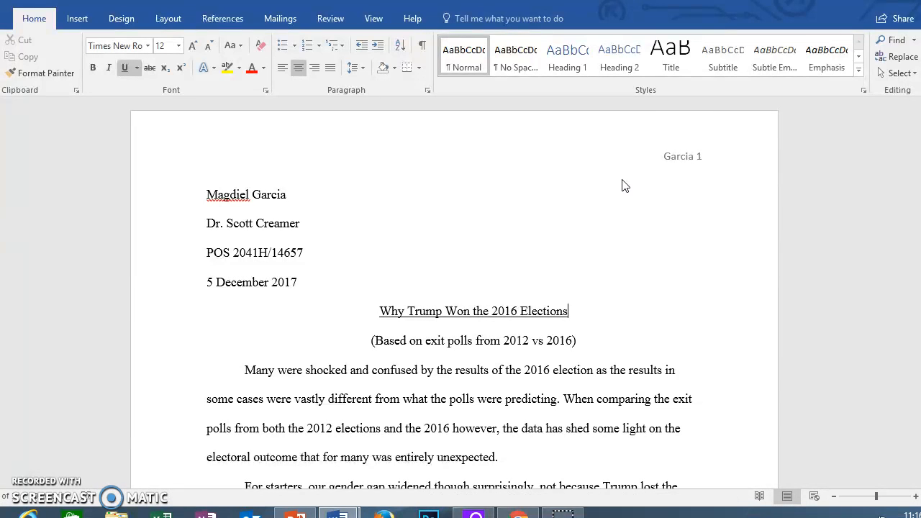
click(397, 195)
drag(206, 193, 314, 291)
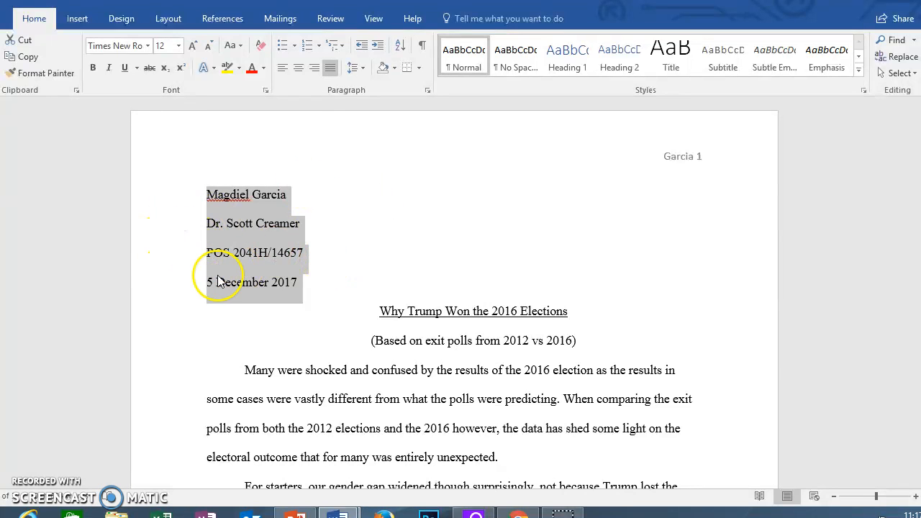
click(312, 254)
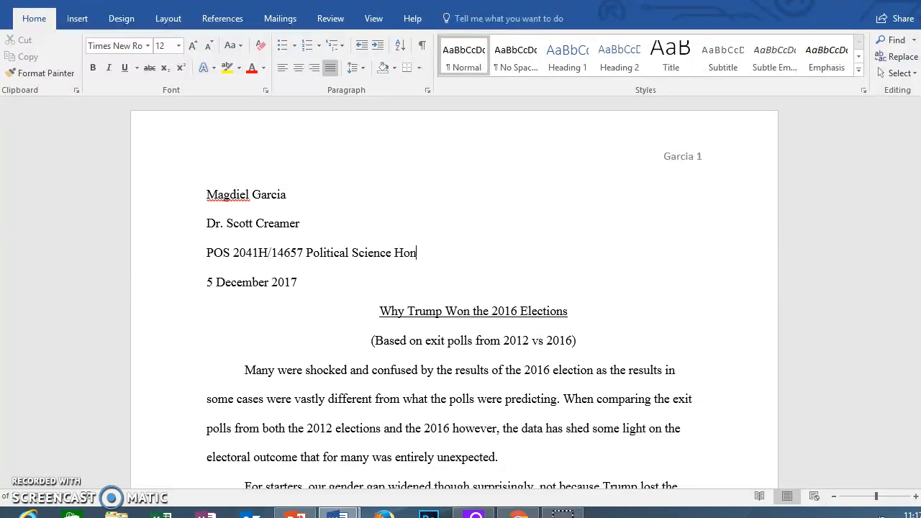
click(306, 253)
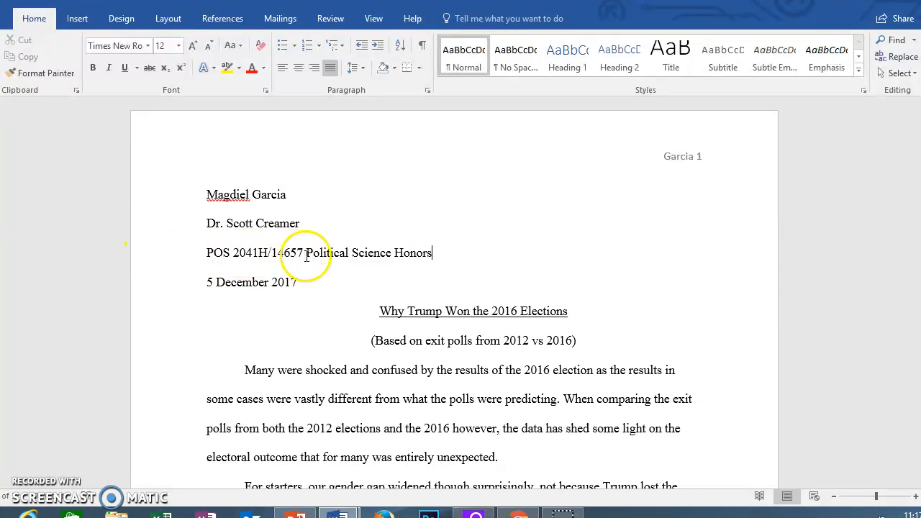
drag(268, 252, 209, 255)
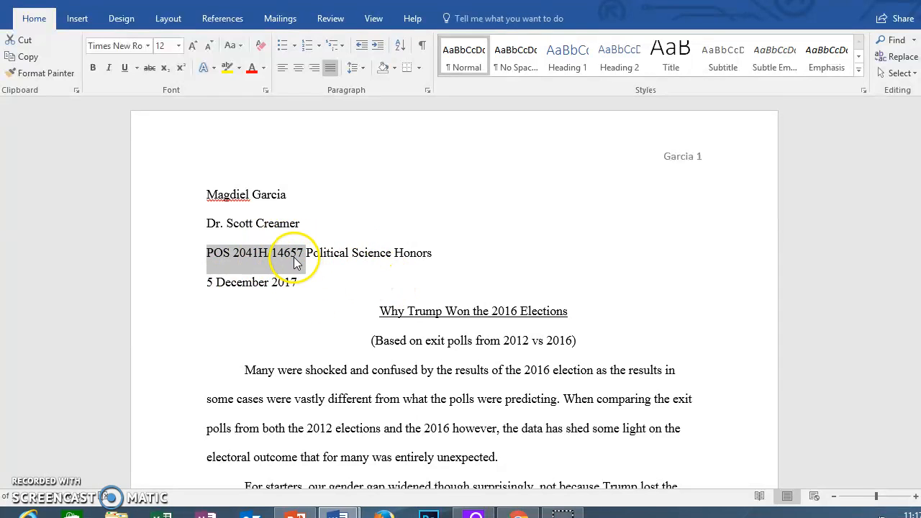
click(312, 264)
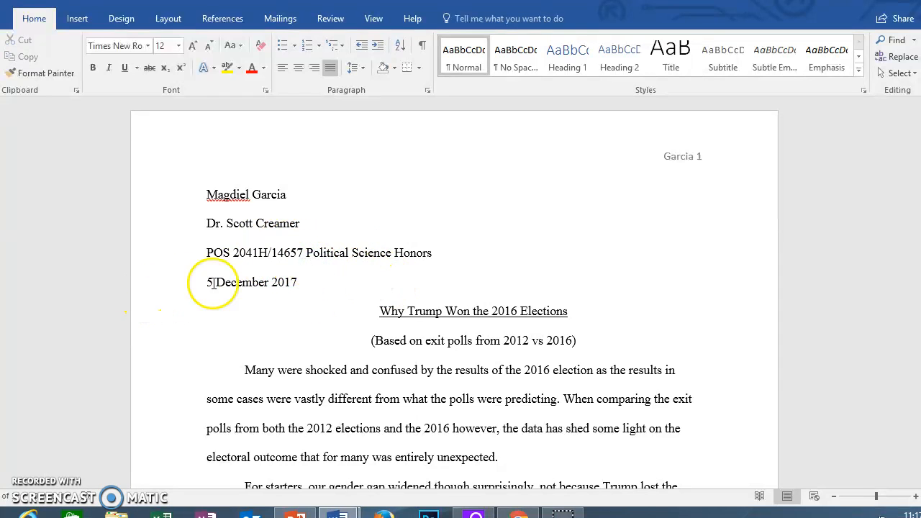
click(307, 282)
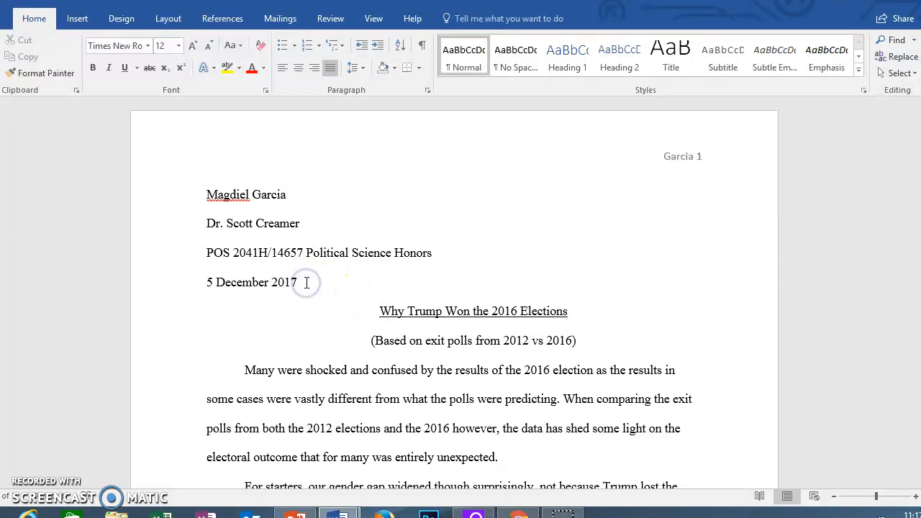
drag(312, 280, 194, 280)
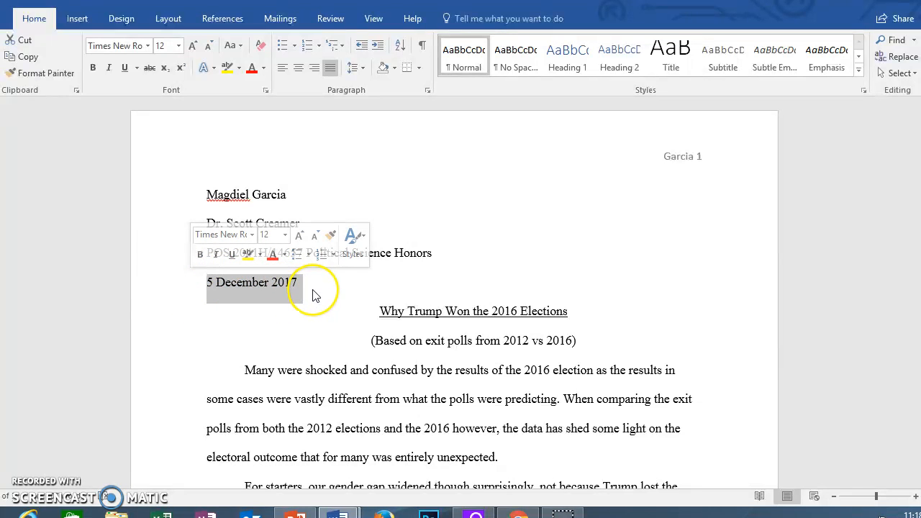
click(269, 284)
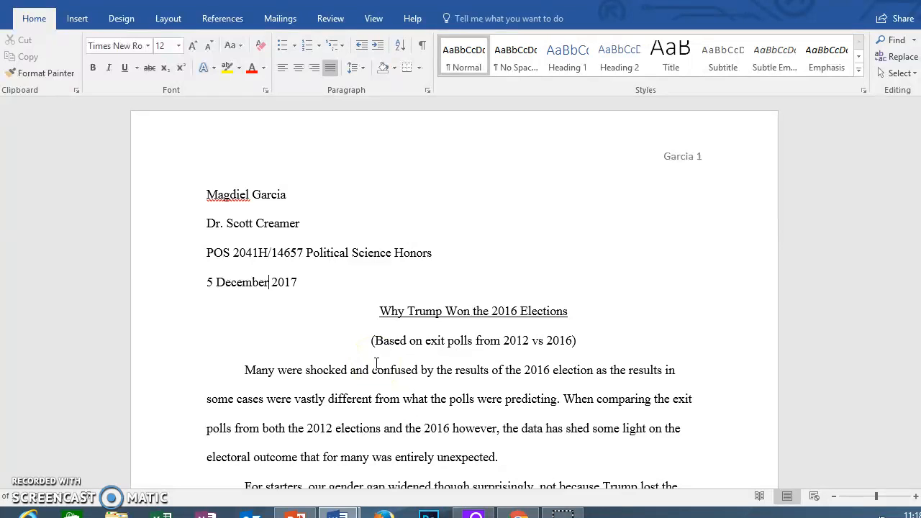
drag(357, 316, 393, 313)
click(372, 322)
drag(247, 363, 530, 438)
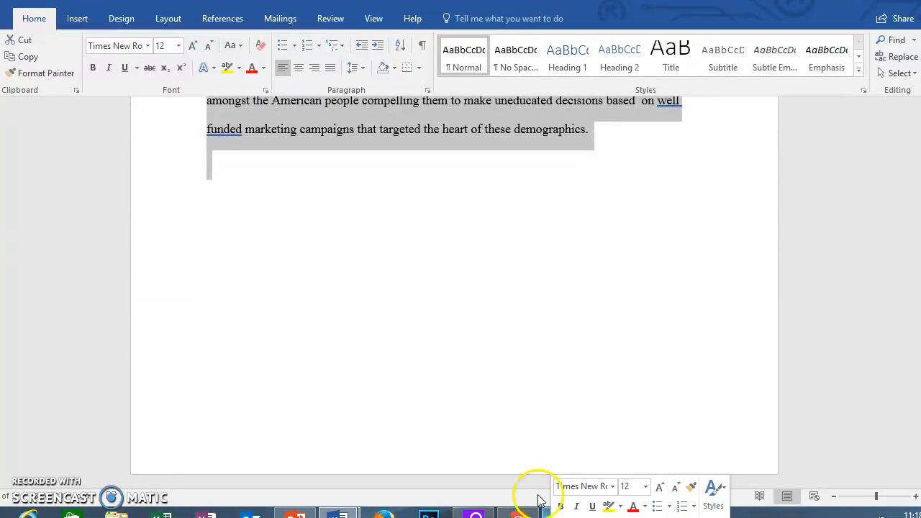
Step: Apply Justify alignment to the selected body paragraphs with Ctrl+J
scroll(469, 286, up, 3)
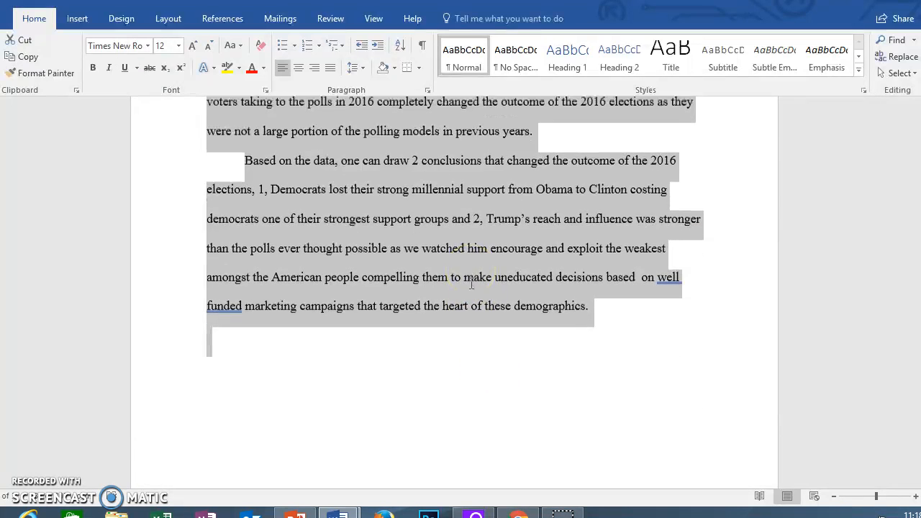
scroll(470, 285, down, 3)
scroll(470, 285, up, 20)
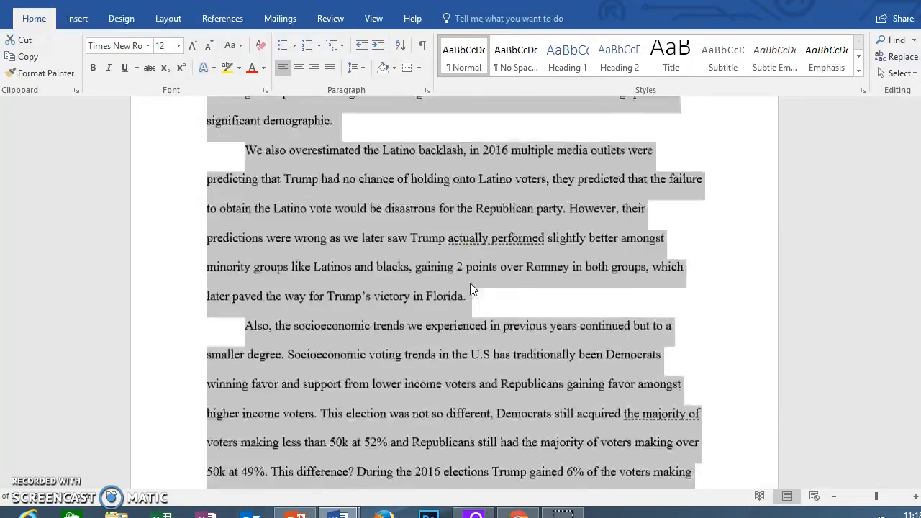
scroll(332, 183, up, 6)
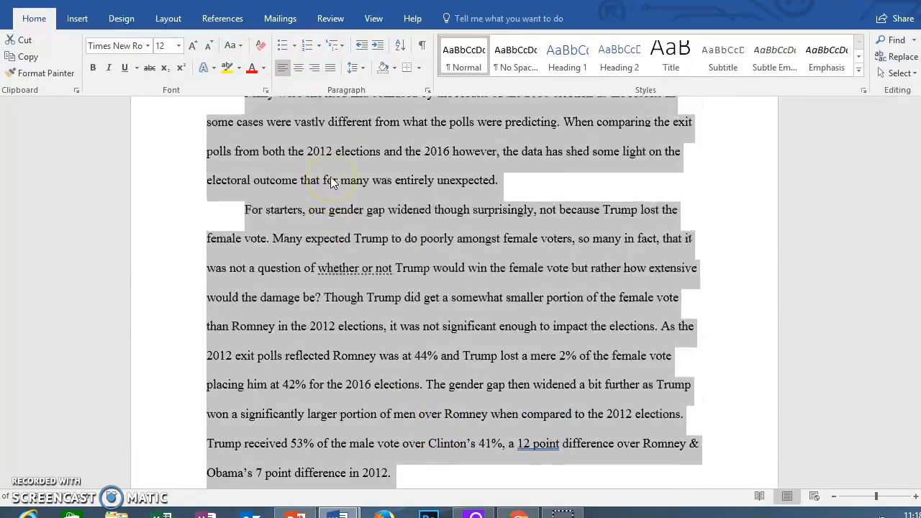
click(283, 69)
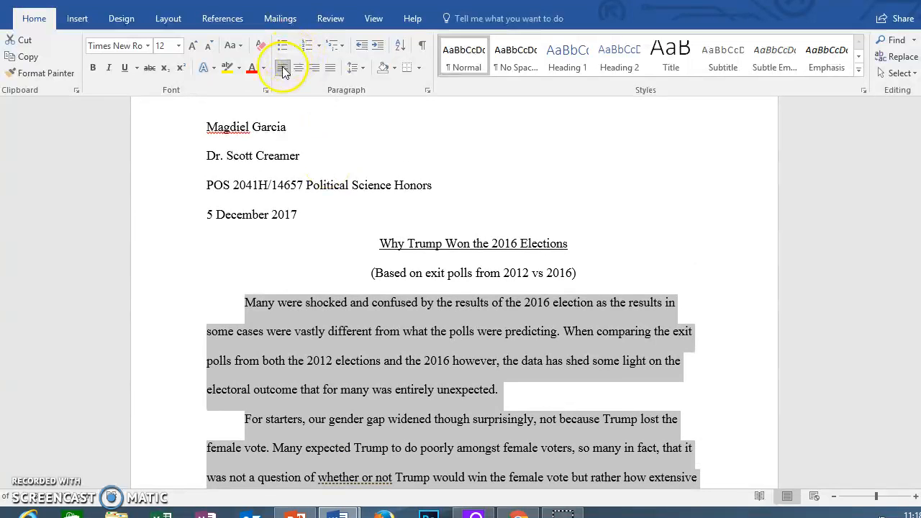
key(ctrl+j)
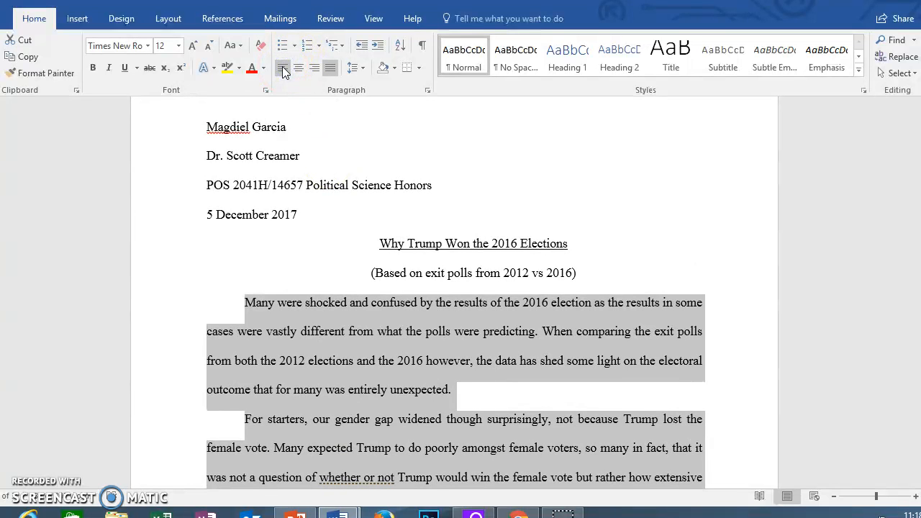
scroll(536, 415, down, 2)
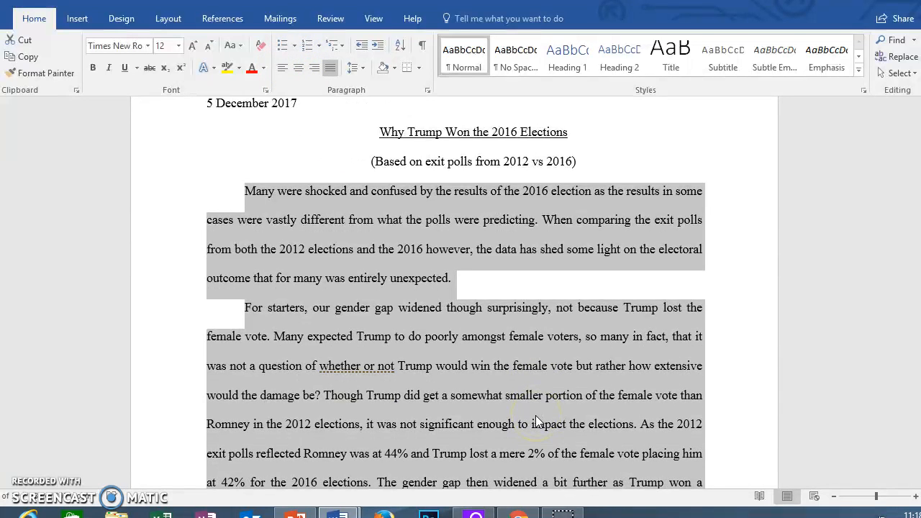
scroll(536, 421, down, 1)
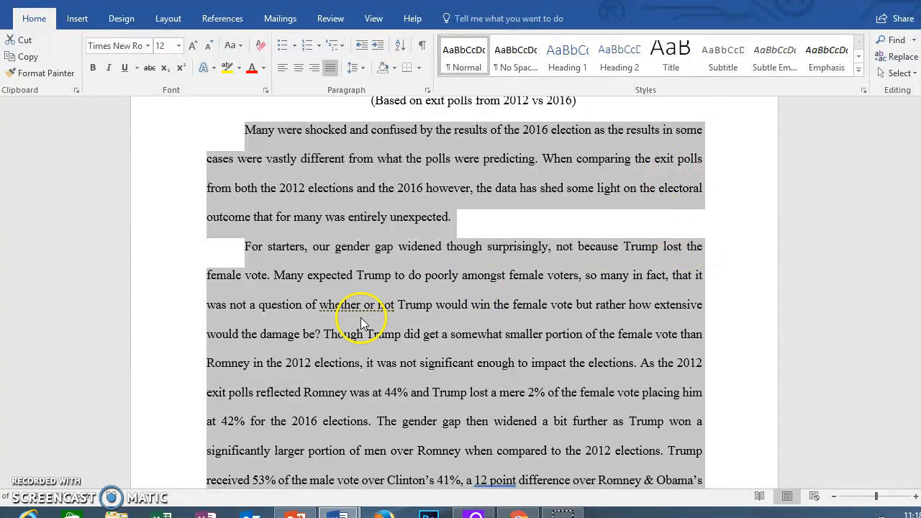
scroll(495, 370, down, 2)
scroll(495, 370, up, 4)
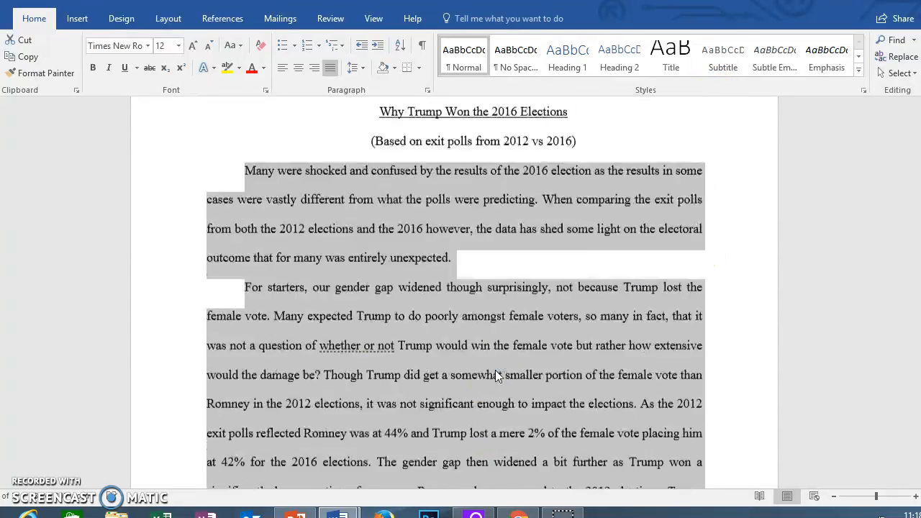
Step: Switch the body paragraphs back to Align Left, then deselect and return to the header
click(282, 67)
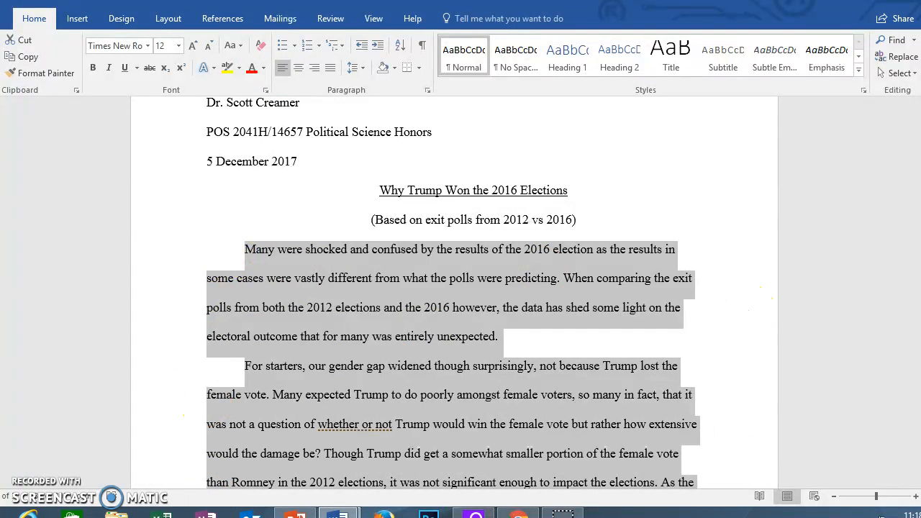
click(673, 477)
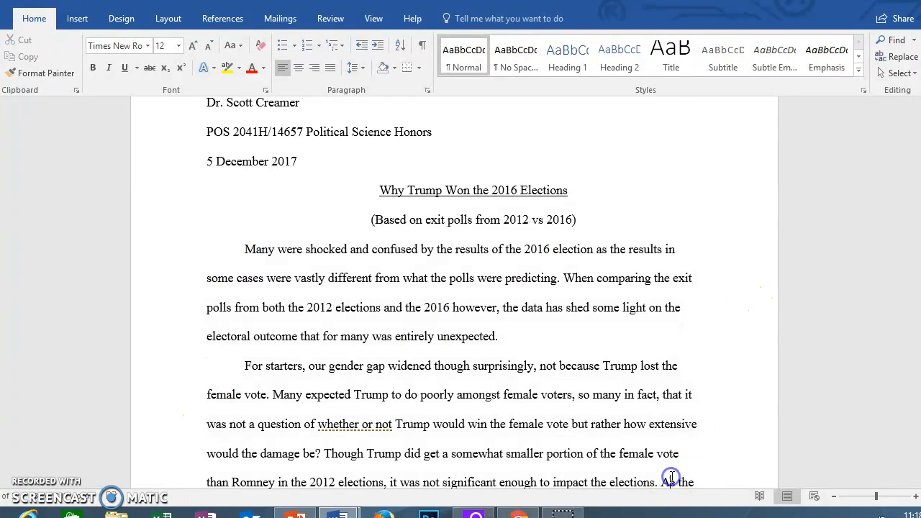
scroll(673, 477, down, 1)
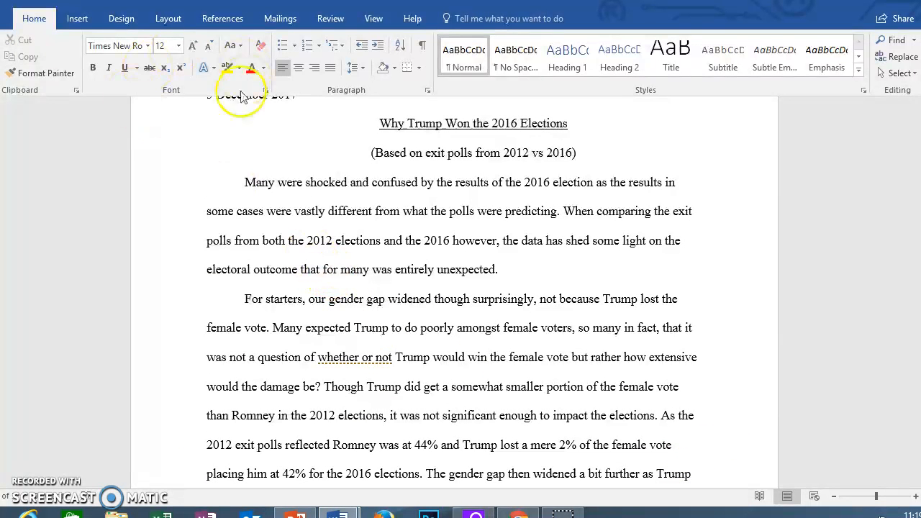
scroll(232, 241, up, 2)
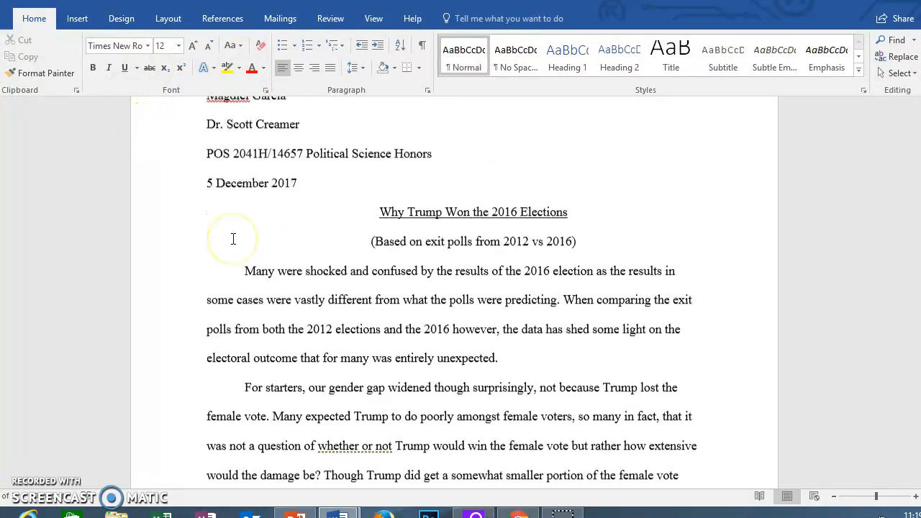
scroll(233, 239, up, 1)
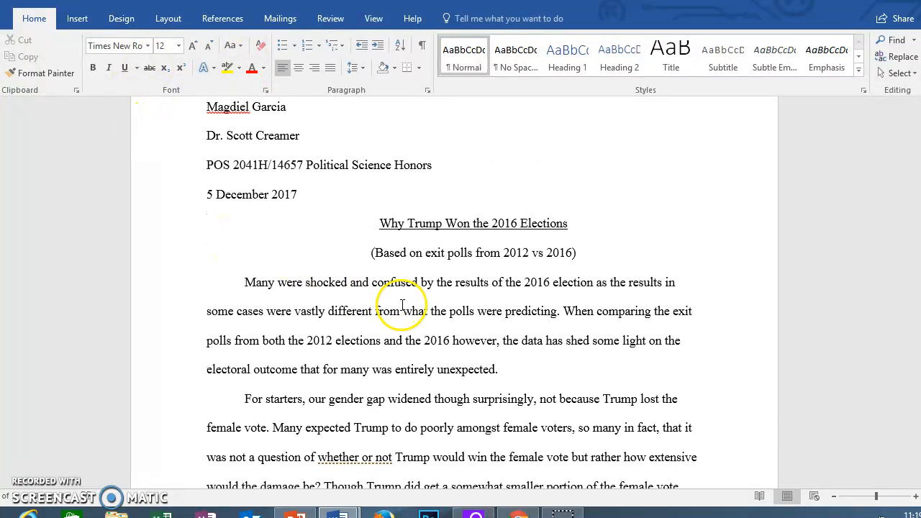
scroll(323, 245, up, 1)
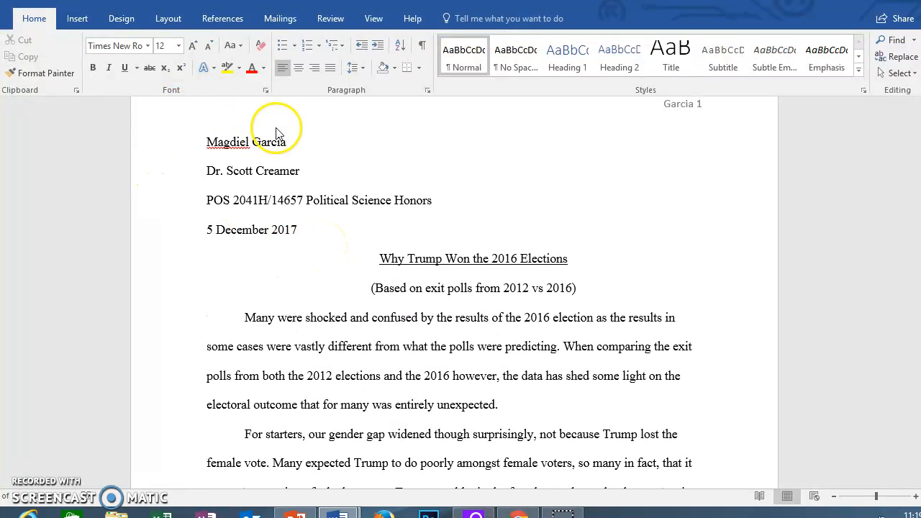
scroll(238, 261, down, 1)
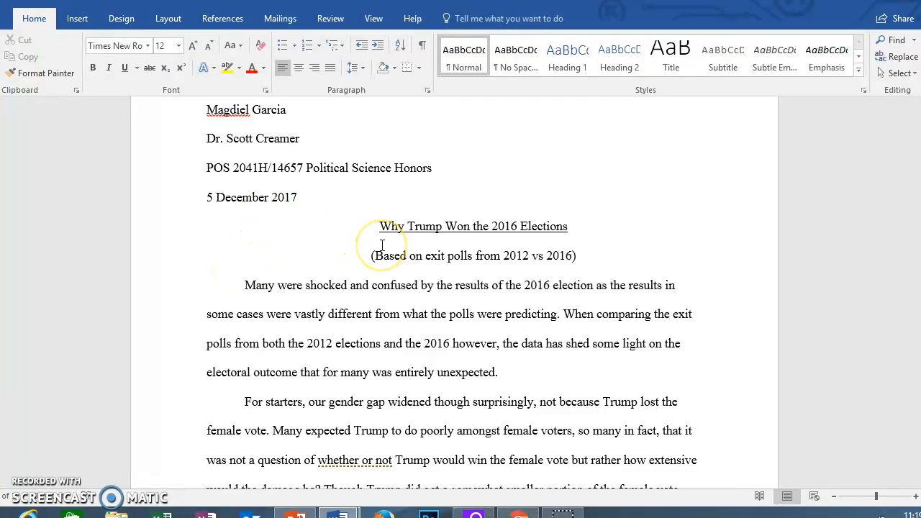
scroll(381, 245, up, 2)
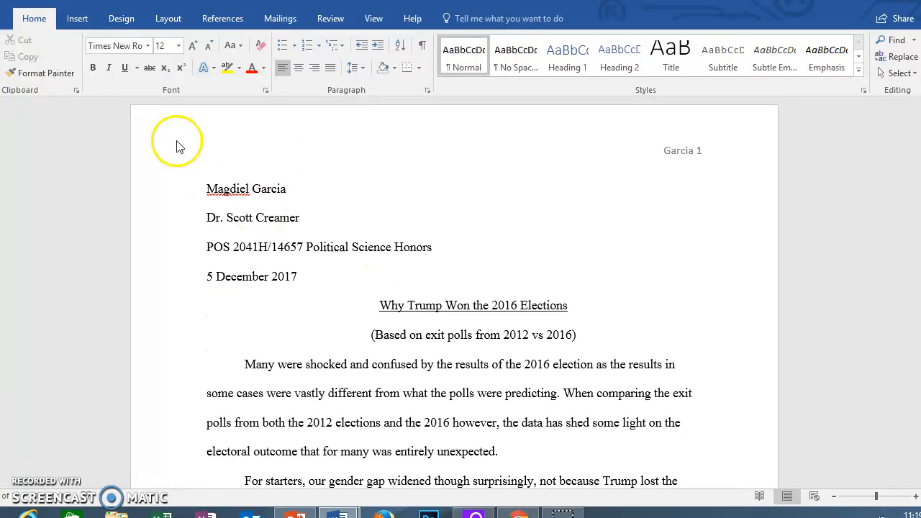
scroll(180, 146, up, 1)
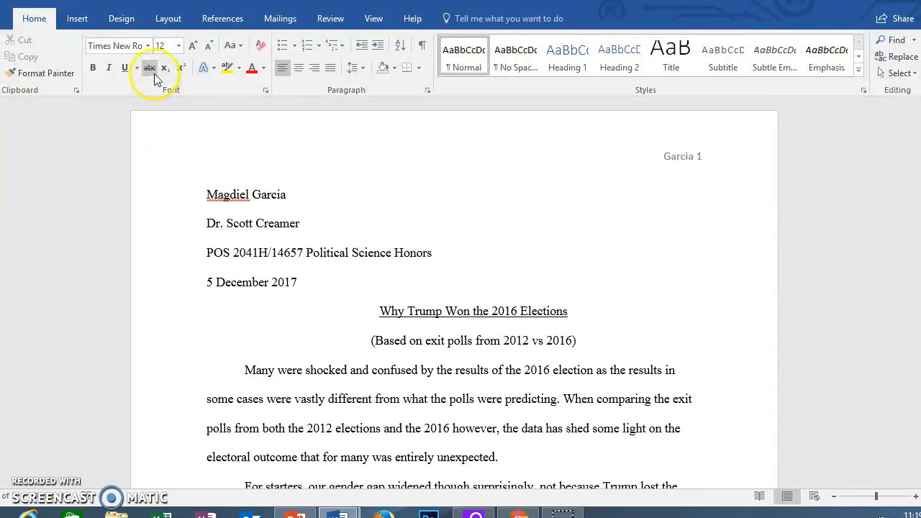
click(148, 45)
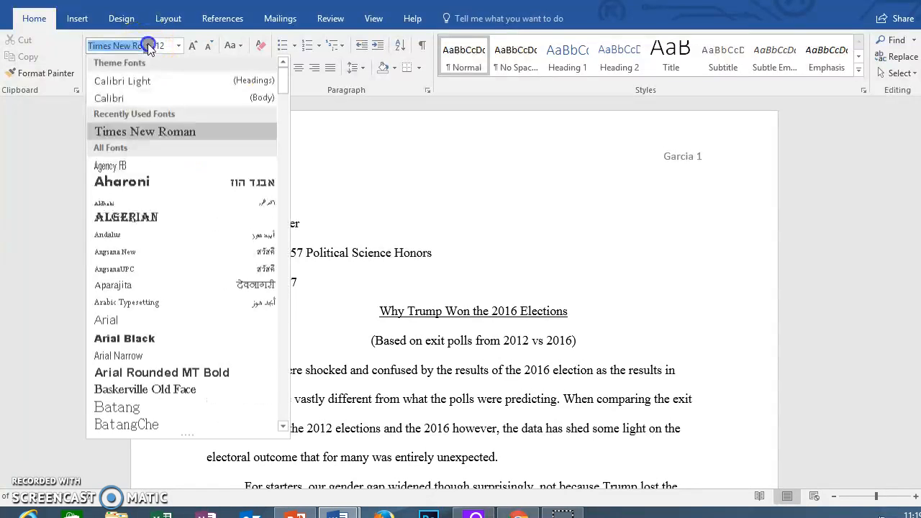
click(184, 132)
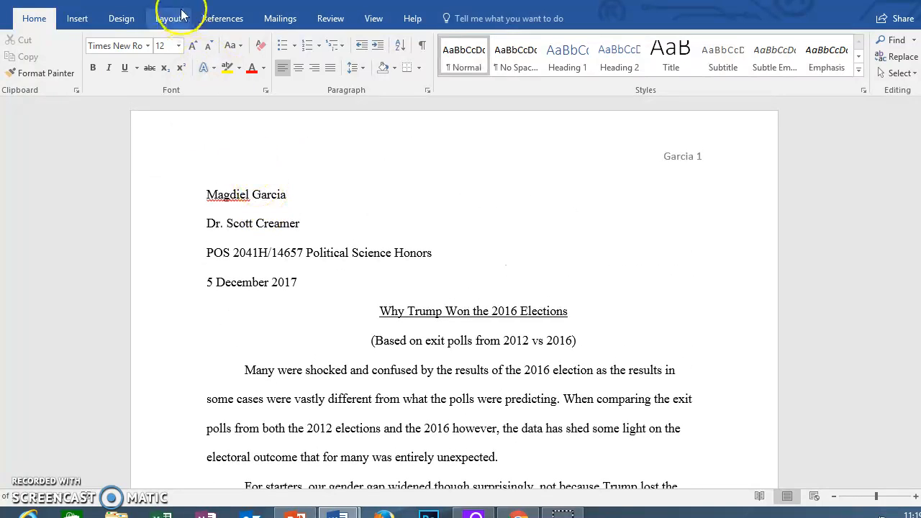
click(179, 46)
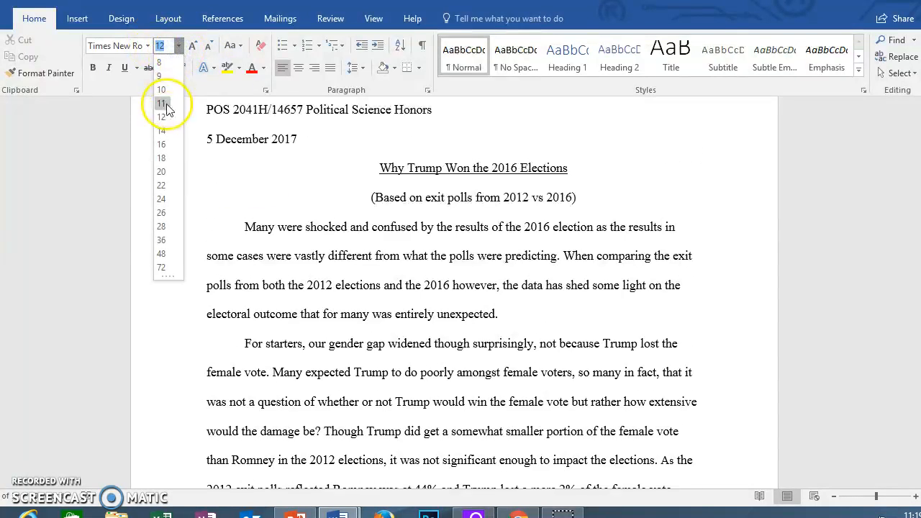
click(160, 114)
scroll(318, 294, up, 4)
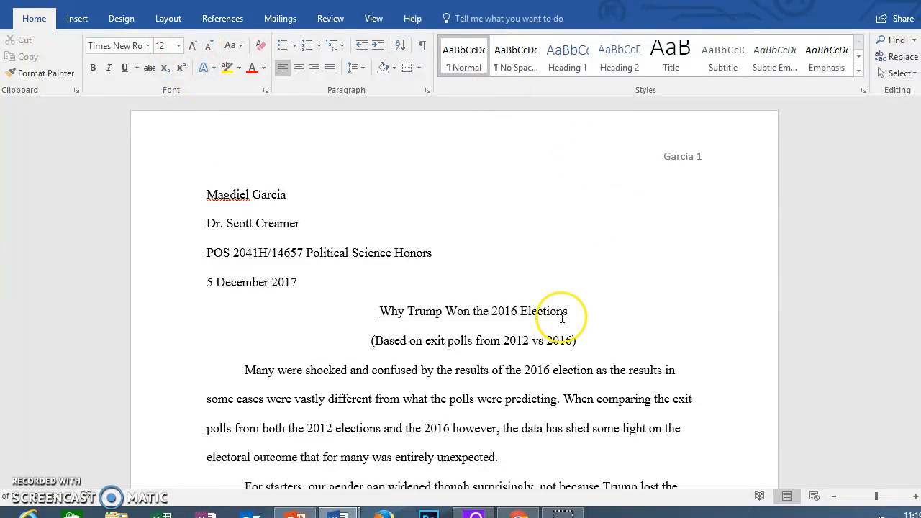
scroll(562, 318, down, 6)
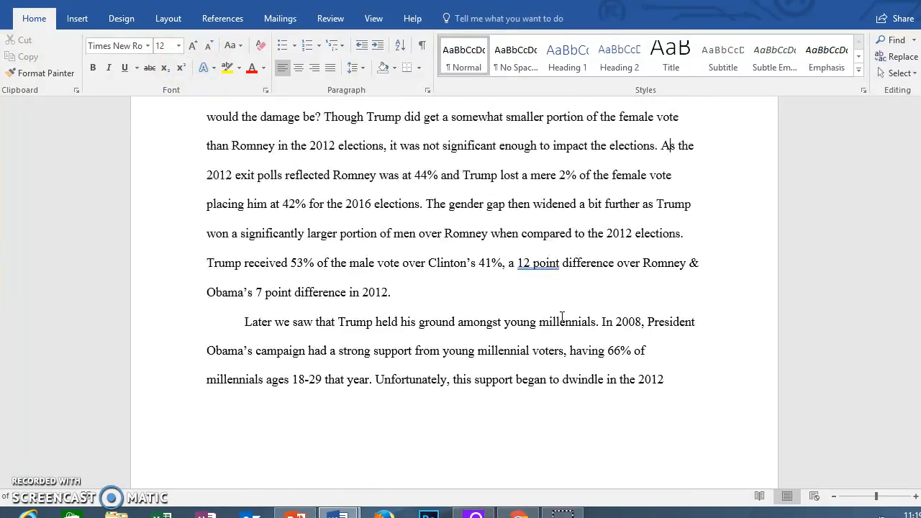
scroll(562, 317, down, 5)
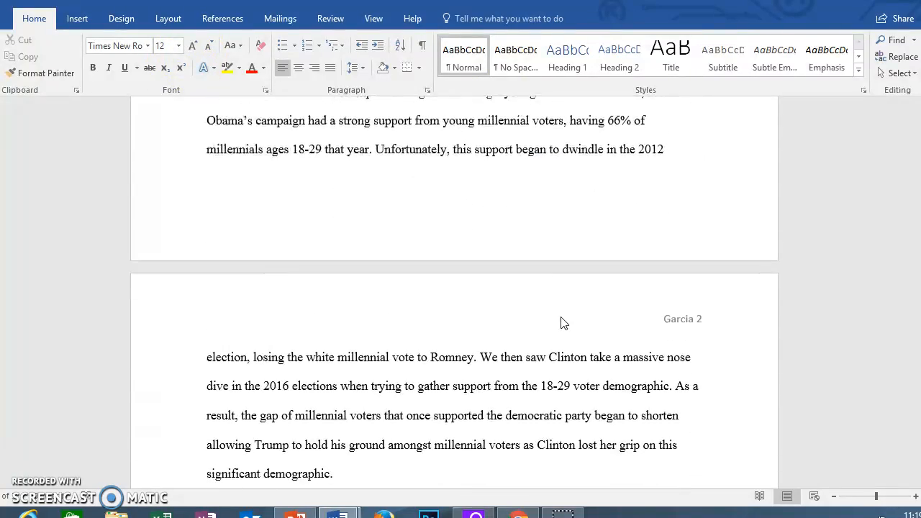
scroll(562, 318, down, 1)
scroll(562, 318, up, 12)
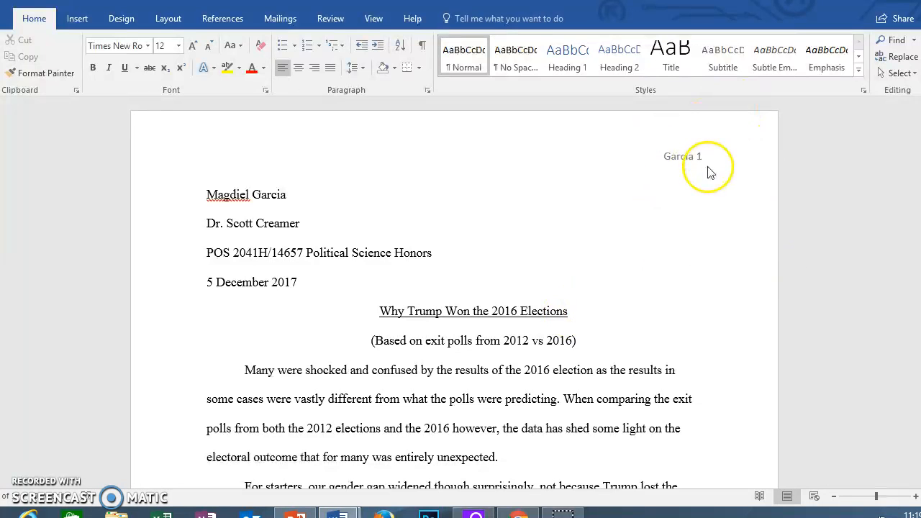
key(super+c)
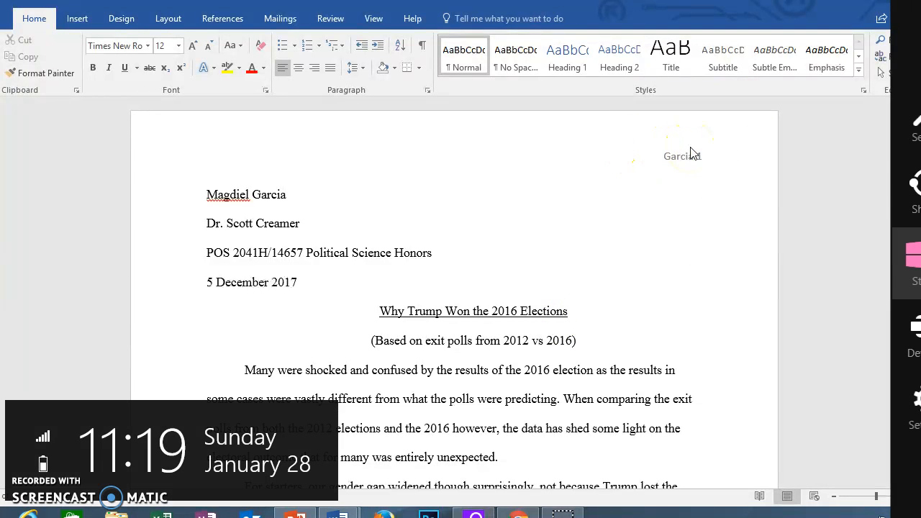
click(554, 195)
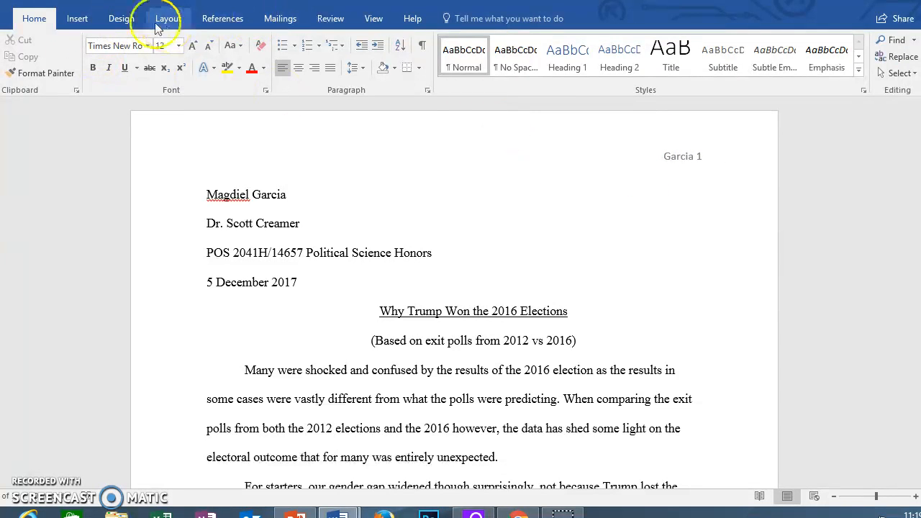
Step: Insert a Plain Number 3 page number at the top right of the page
click(71, 19)
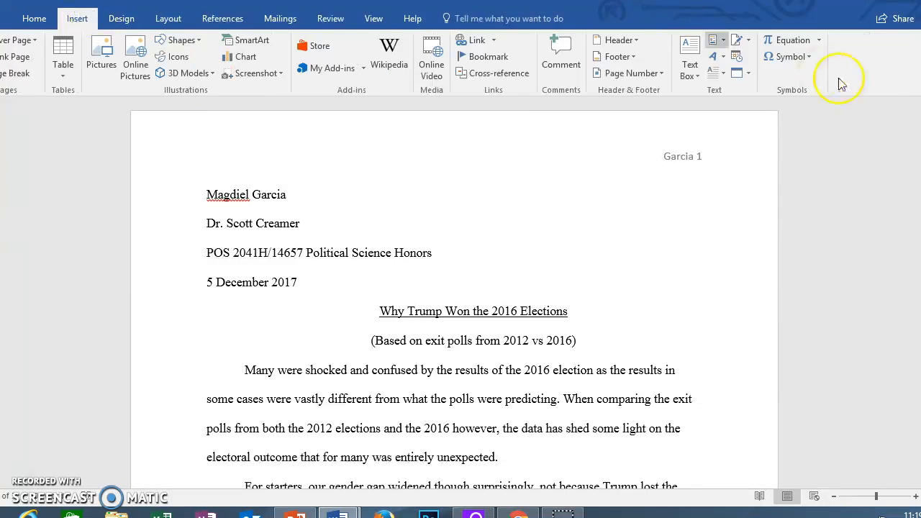
click(664, 72)
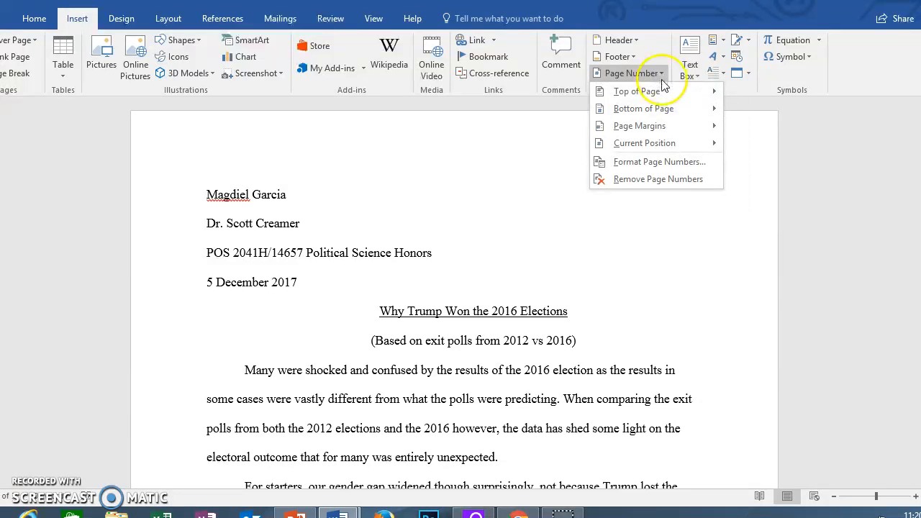
mouse_move(662, 92)
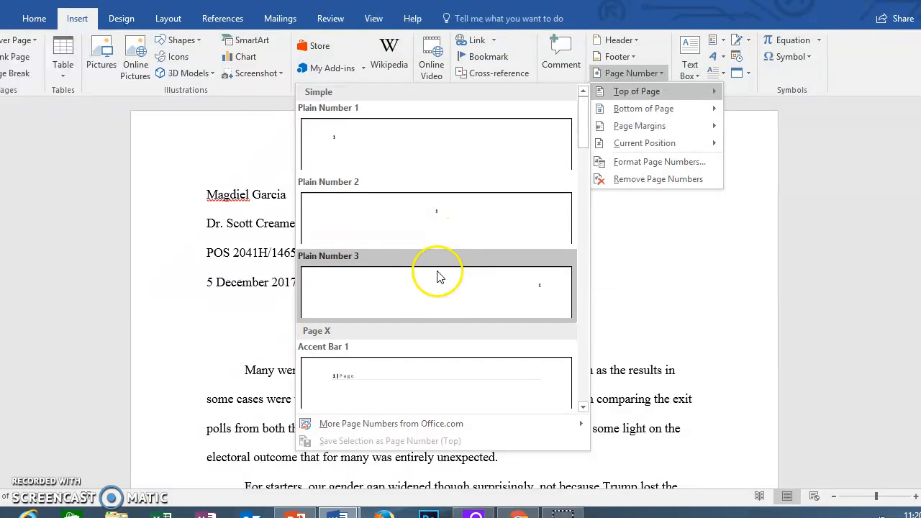
click(441, 308)
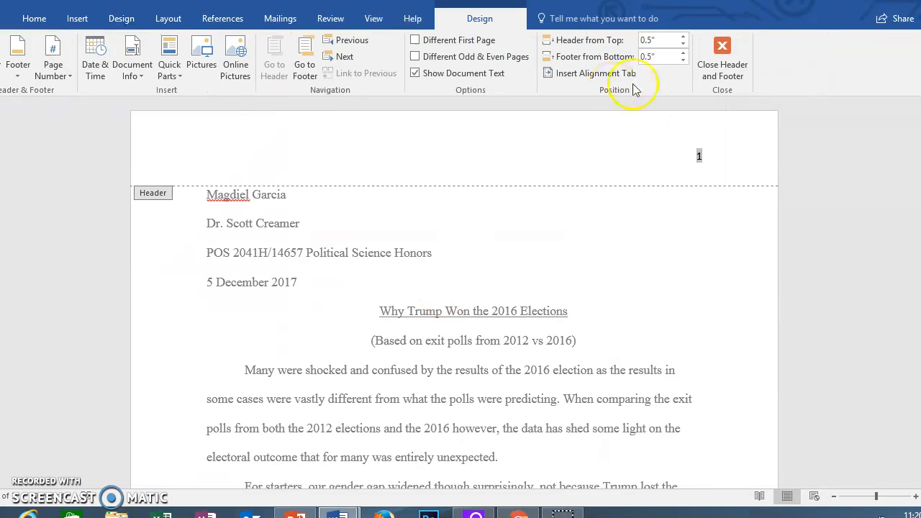
Step: Add the author's surname before the page number in the header, then close header editing
click(697, 163)
click(694, 155)
click(697, 156)
double_click(697, 156)
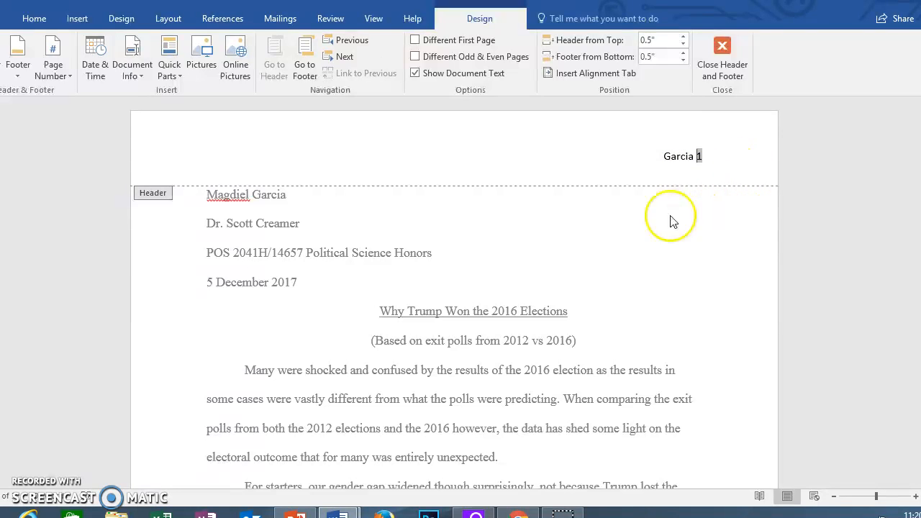
double_click(501, 236)
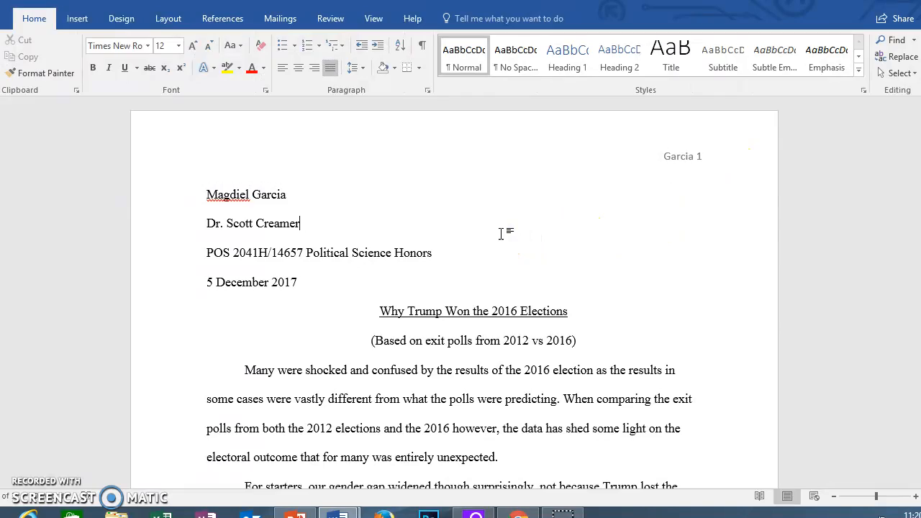
scroll(502, 233, down, 5)
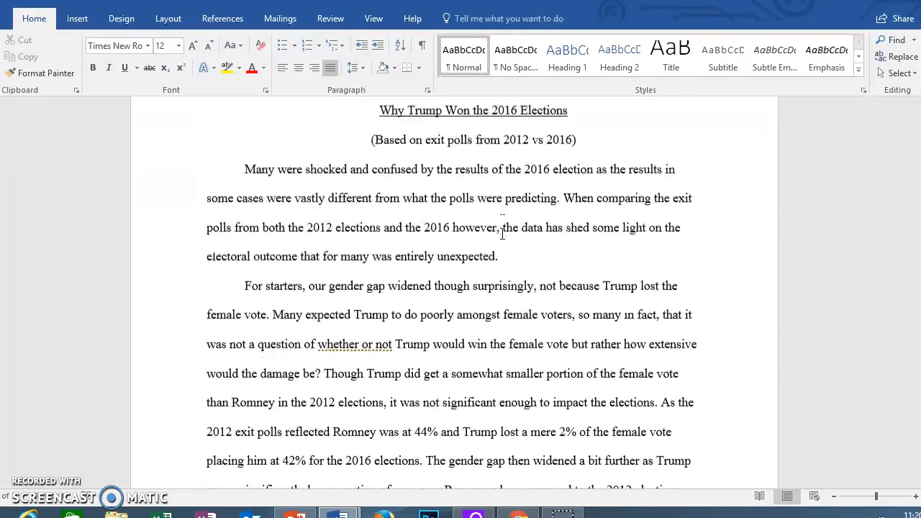
scroll(502, 234, down, 5)
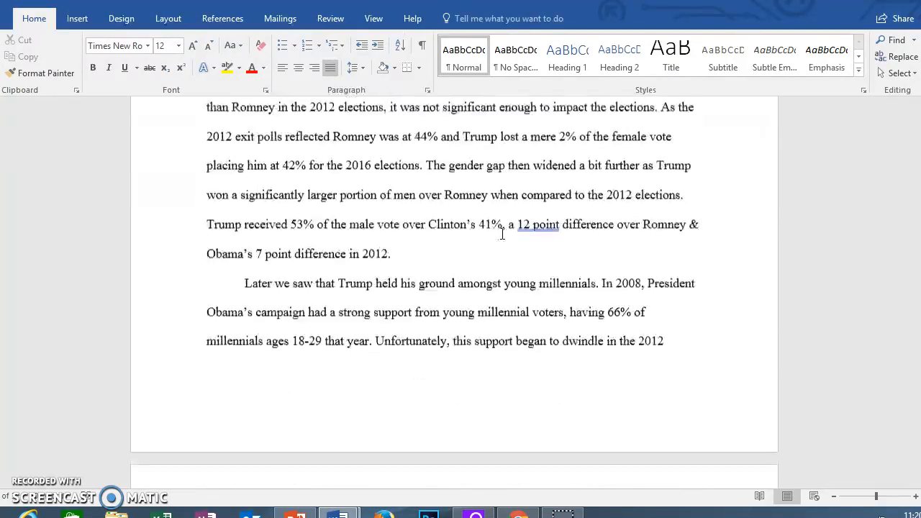
scroll(503, 234, down, 4)
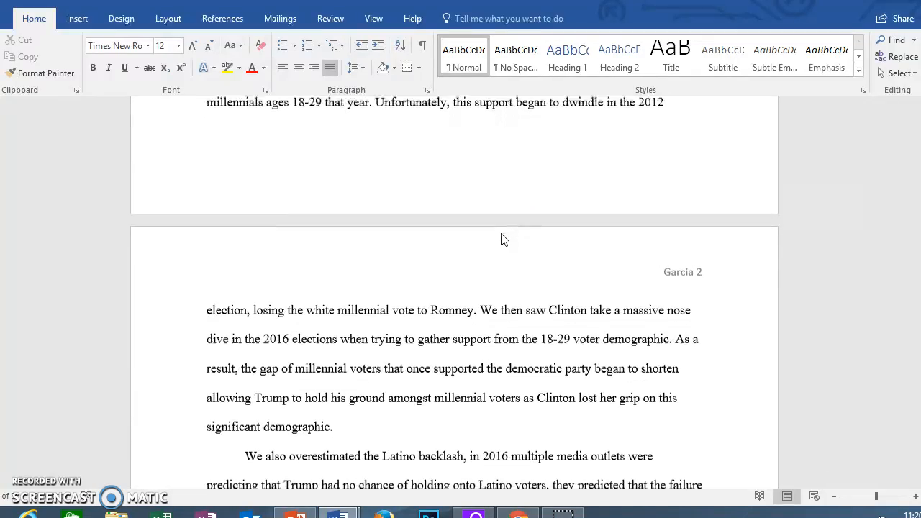
scroll(502, 234, down, 4)
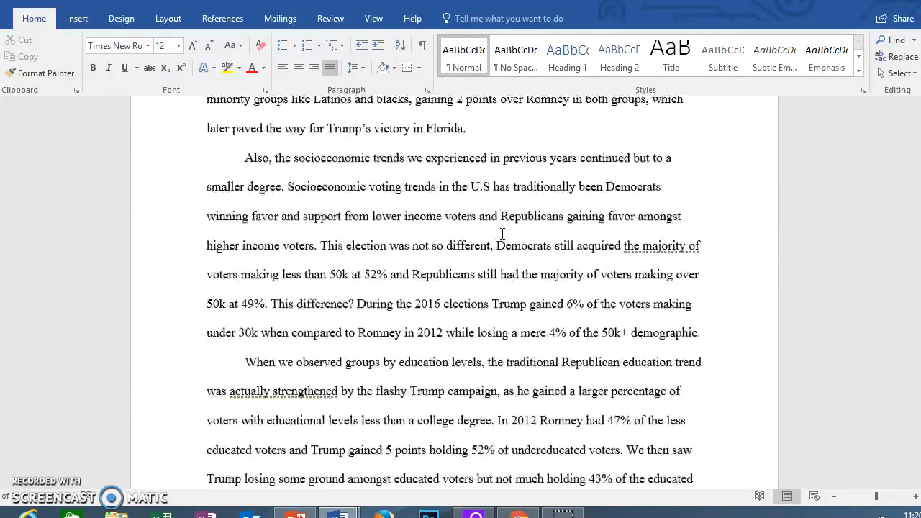
scroll(503, 234, down, 4)
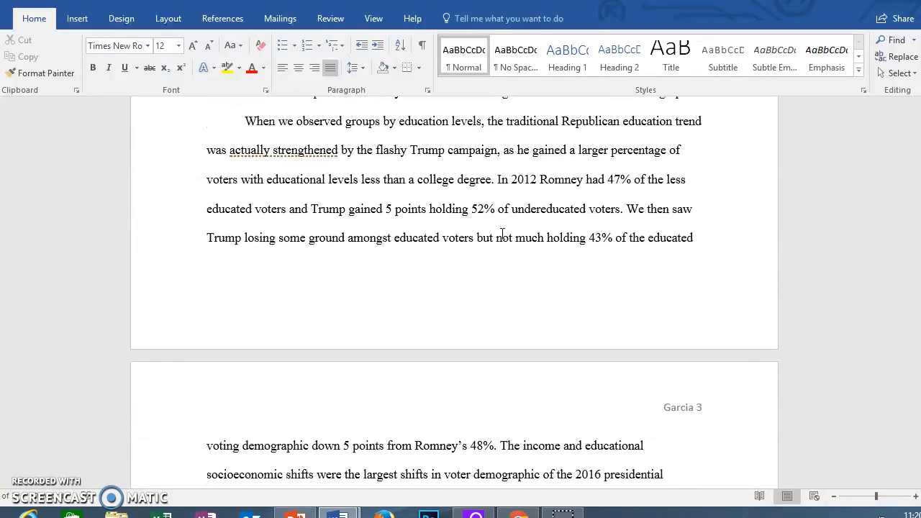
scroll(502, 233, down, 4)
scroll(502, 233, down, 5)
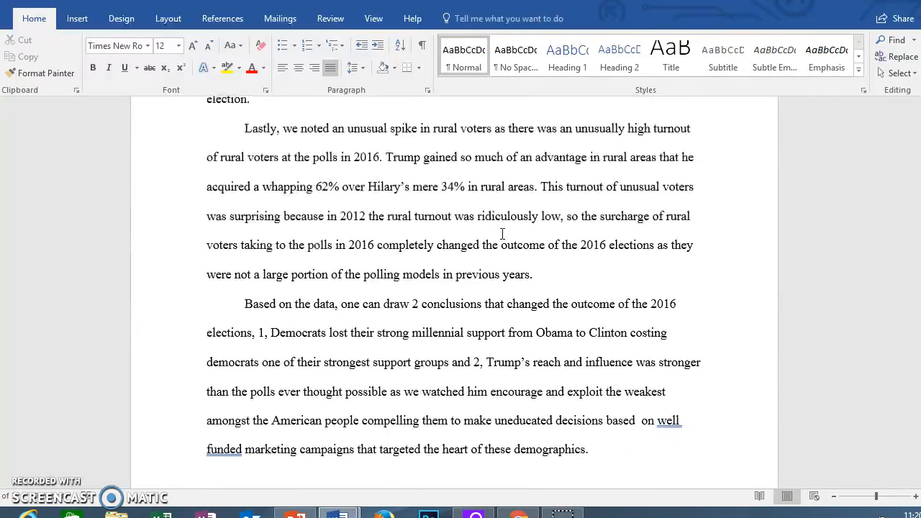
scroll(503, 234, down, 1)
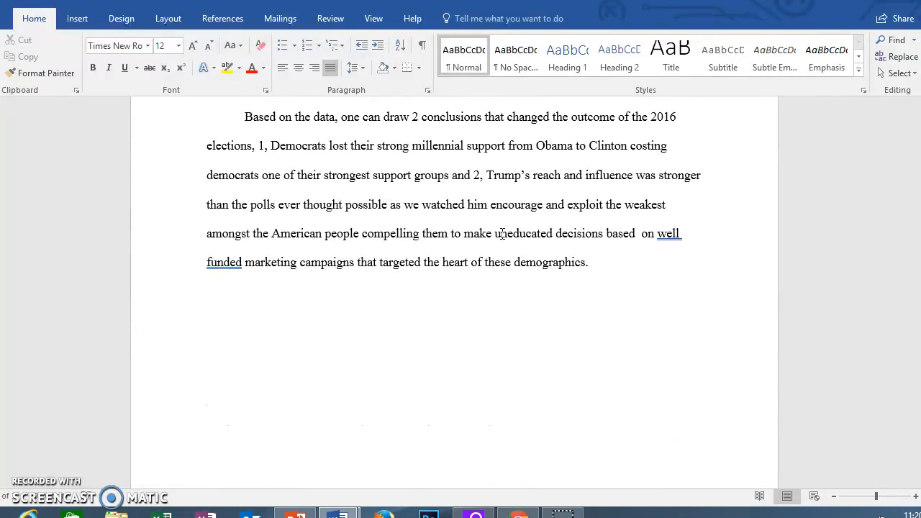
scroll(502, 233, up, 15)
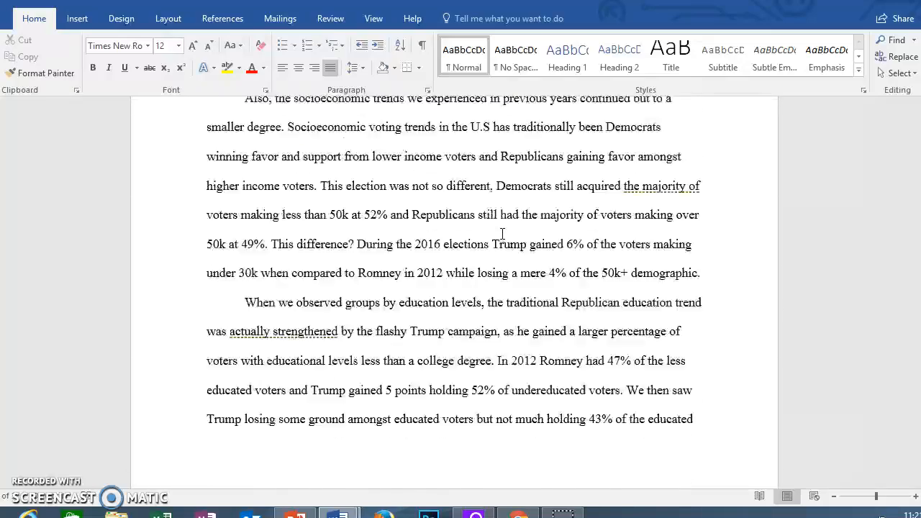
scroll(502, 234, up, 5)
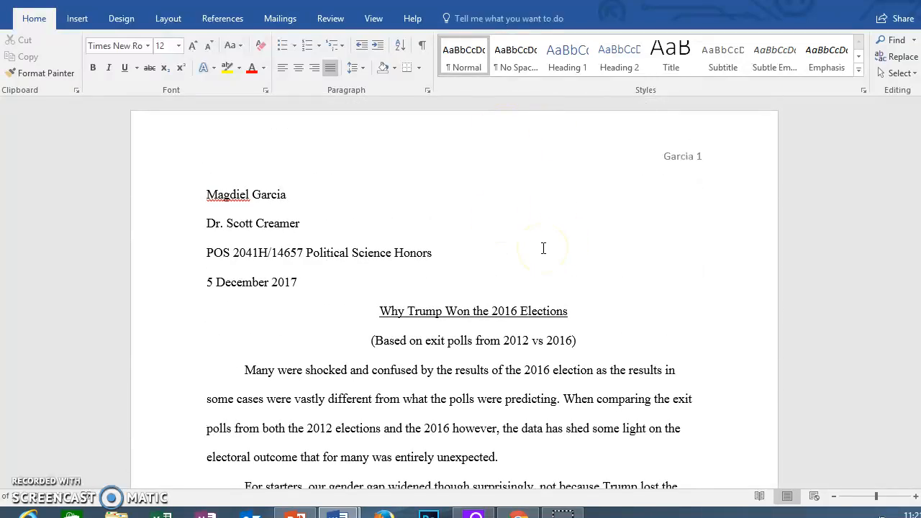
scroll(468, 202, down, 8)
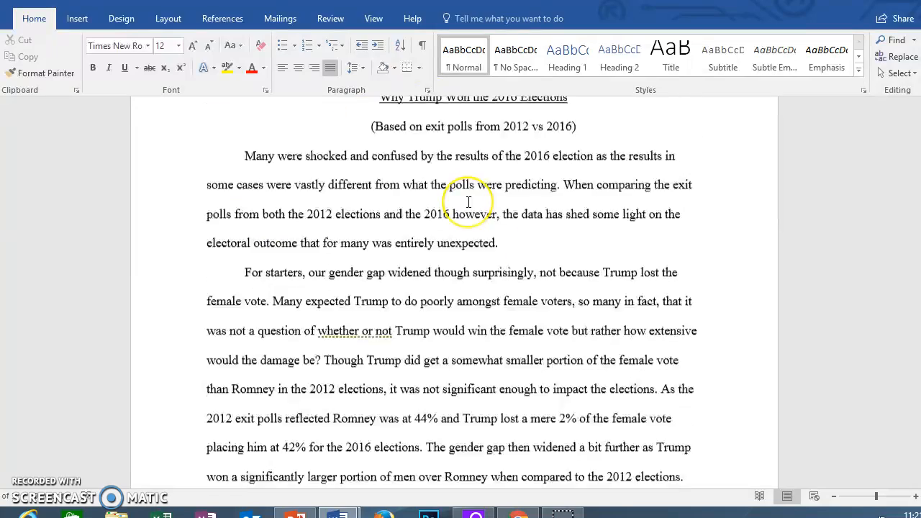
scroll(469, 202, down, 20)
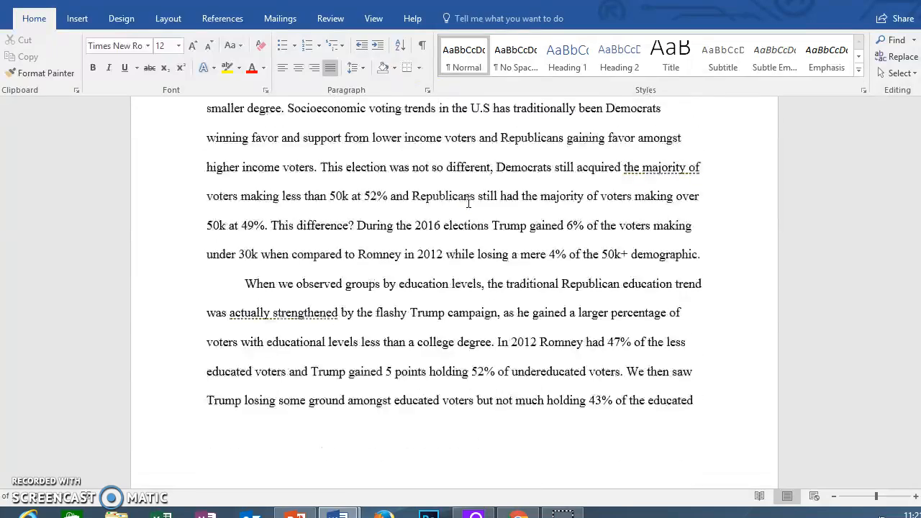
scroll(468, 202, down, 3)
Step: Type the author's college e-mail address on a new line below the final paragraph
click(656, 142)
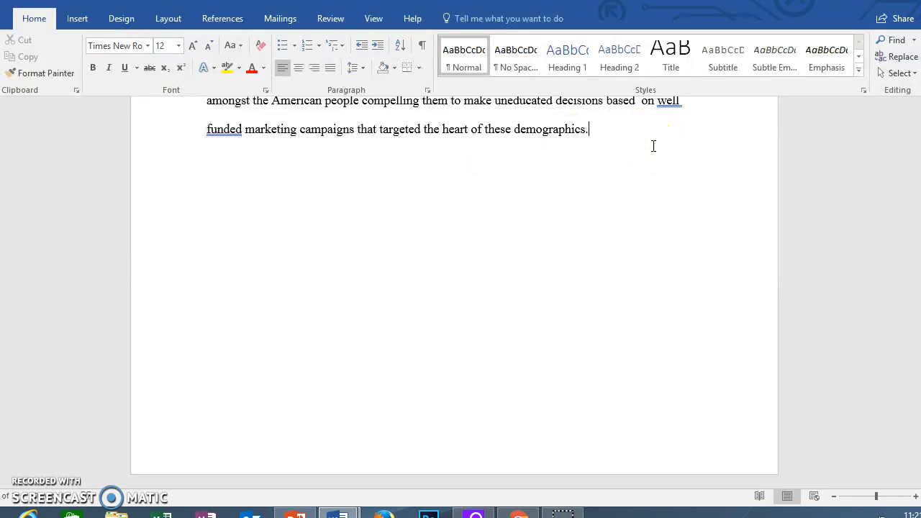
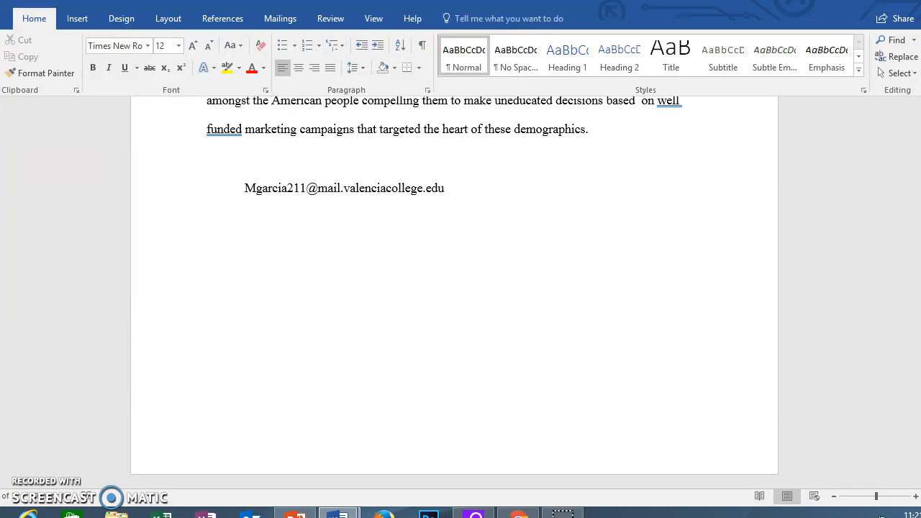
key(Return)
scroll(668, 227, up, 3)
scroll(668, 227, up, 10)
scroll(665, 247, up, 12)
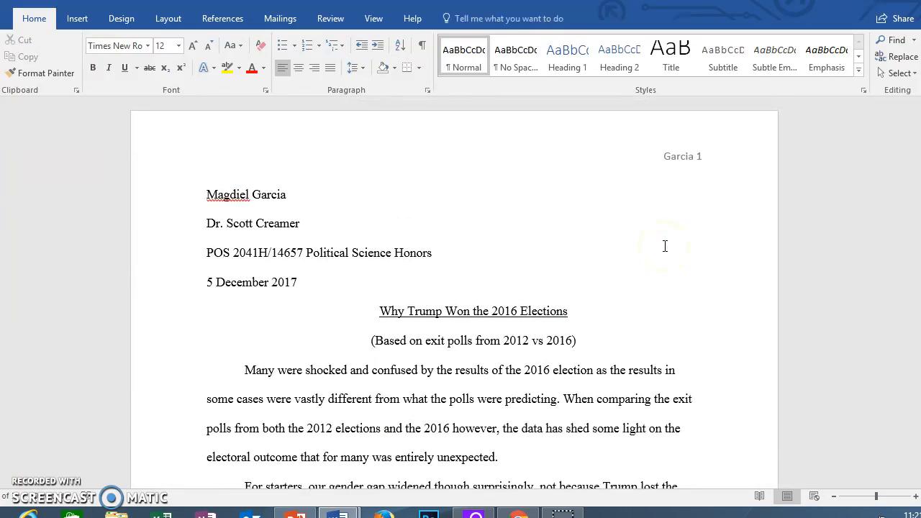